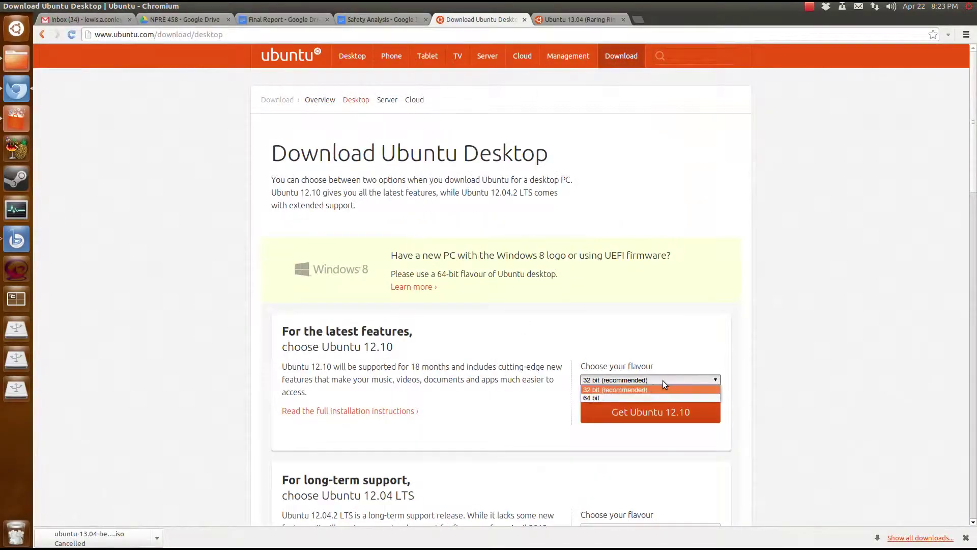
Step: Start the 64-bit Ubuntu 12.10 download, skipping the contribution, then go to the Ubuntu 13.04 page
{"action": "left_click", "coordinate": [655, 397]}
{"action": "scroll", "coordinate": [725, 376], "scroll_direction": "down", "scroll_amount": 3}
{"action": "left_click", "coordinate": [681, 308]}
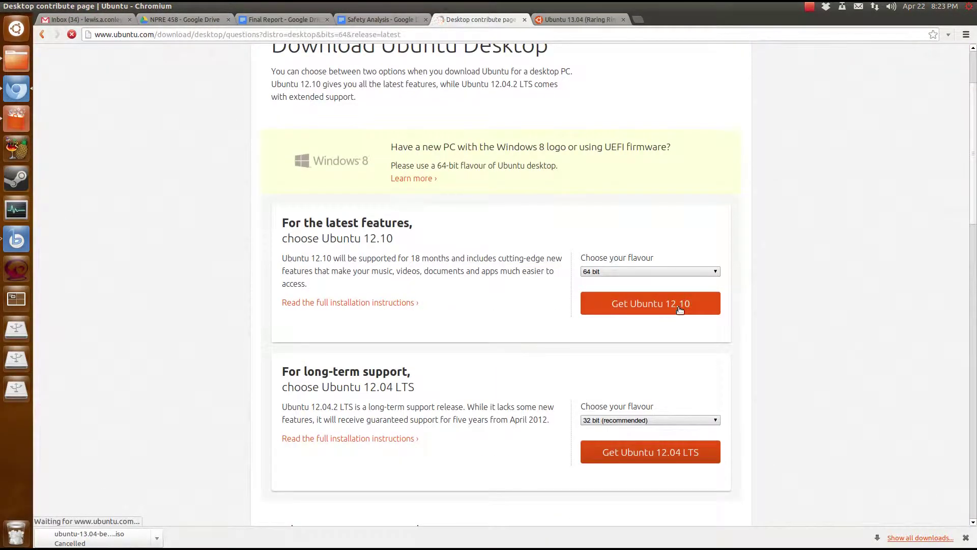
{"action": "scroll", "coordinate": [680, 311], "scroll_direction": "down", "scroll_amount": 3}
{"action": "left_click", "coordinate": [394, 406]}
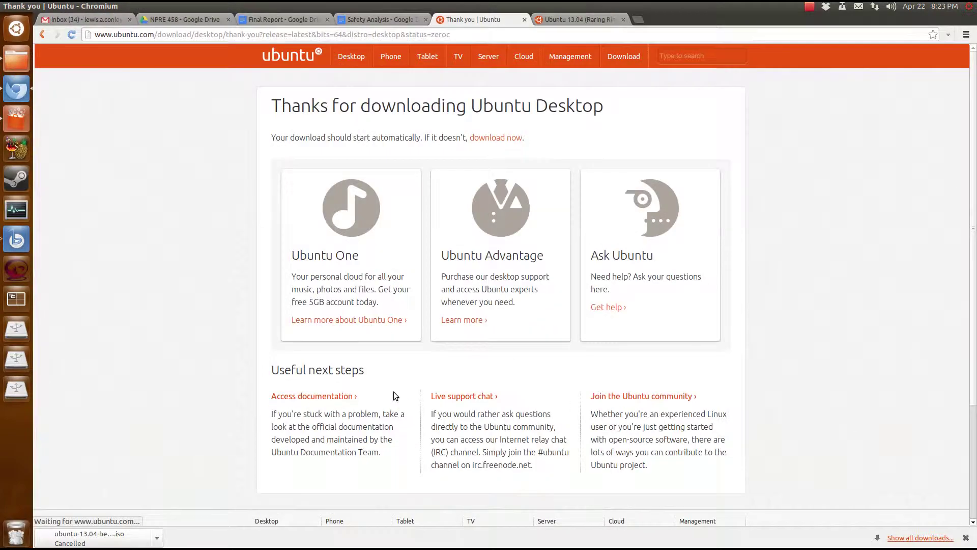
{"action": "left_click", "coordinate": [579, 21]}
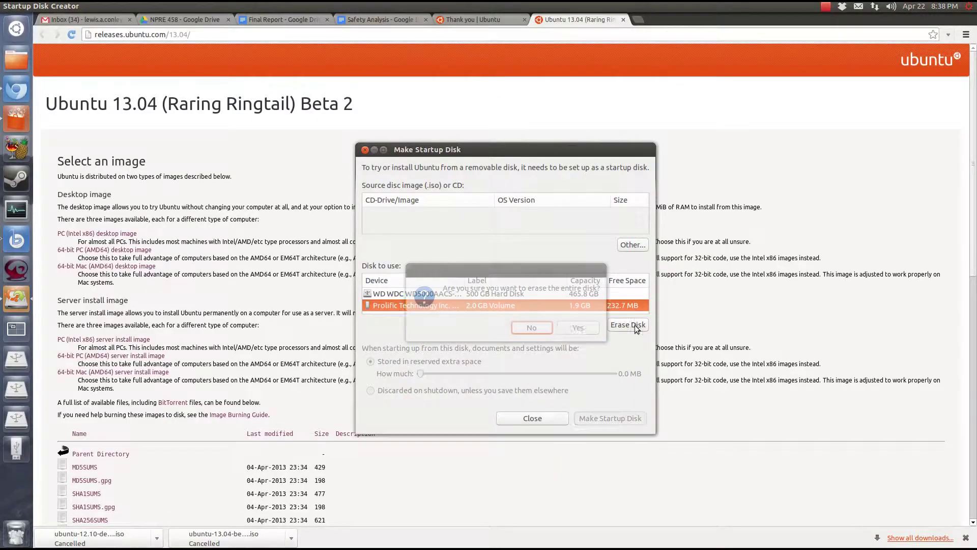
Step: Use the Ubuntu 13.04 iso from My Book > Torrents as source and write it to the 2.0 GB USB
{"action": "left_click", "coordinate": [639, 245]}
{"action": "left_click", "coordinate": [320, 248]}
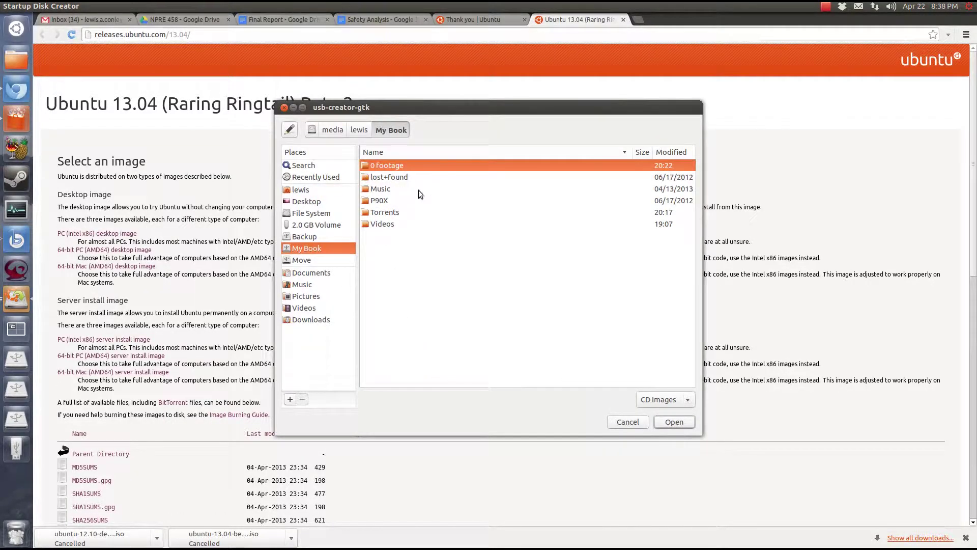
{"action": "double_click", "coordinate": [399, 215]}
{"action": "left_click", "coordinate": [676, 422]}
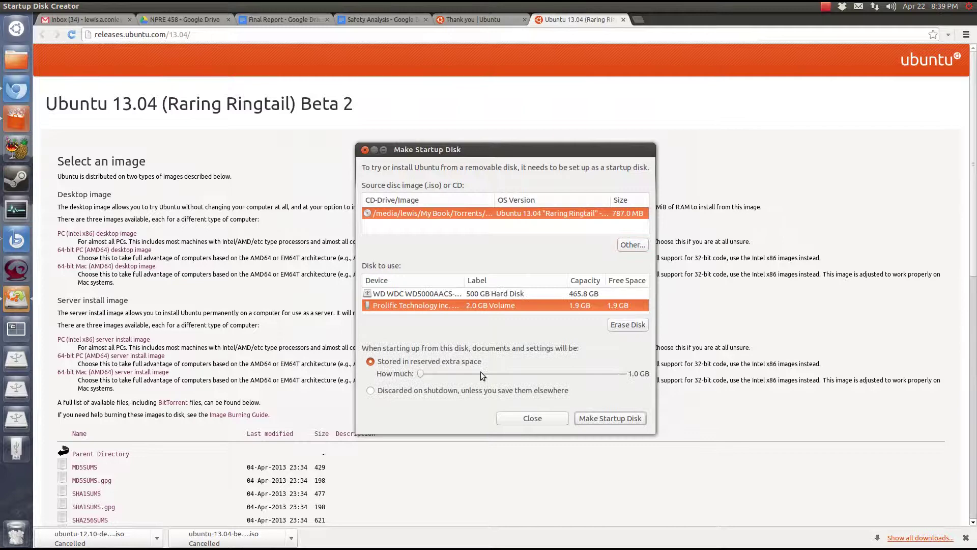
{"action": "left_click", "coordinate": [599, 420]}
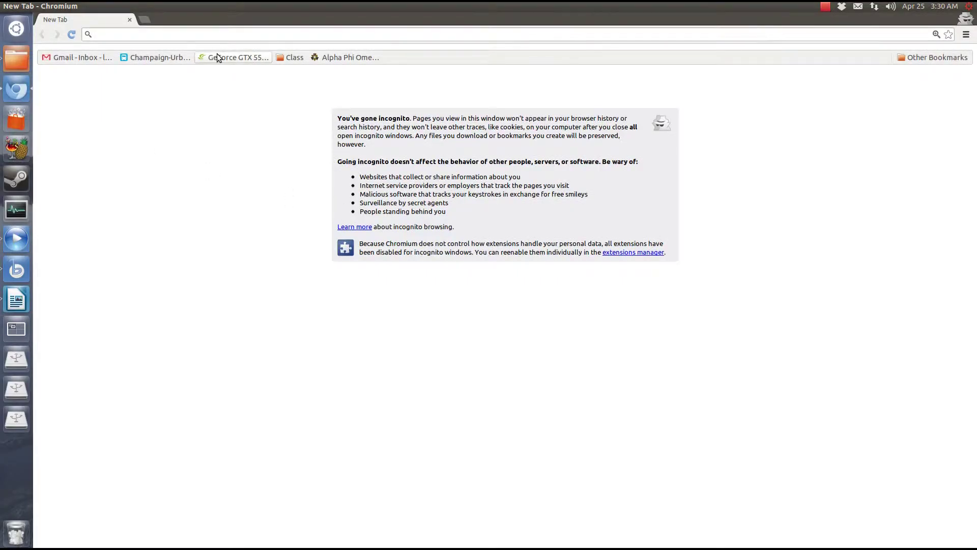
Step: Enter youjizz.com in the incognito window's address bar, landing on the OpenDNS blocked-domain page
{"action": "type", "text": "y"}
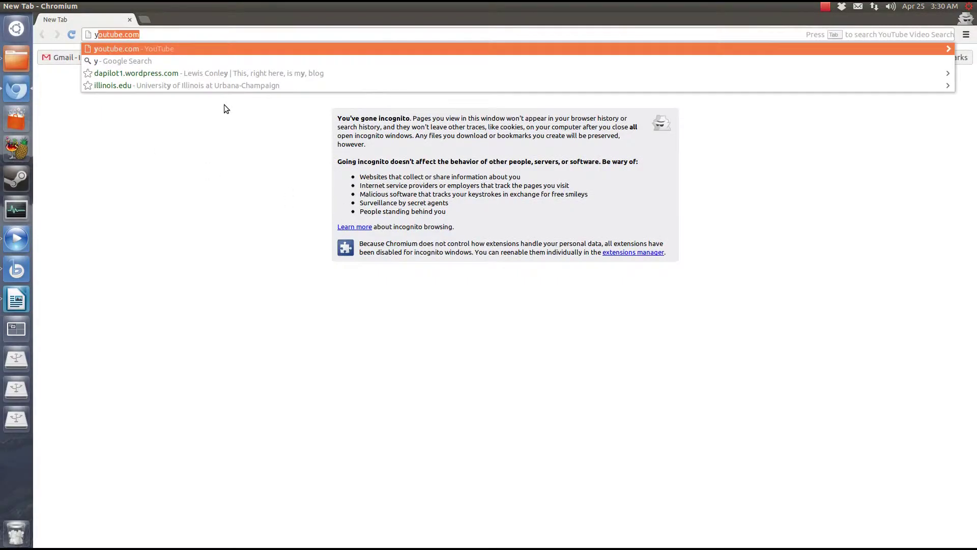
{"action": "type", "text": "oujizz.com"}
{"action": "key", "text": "Return"}
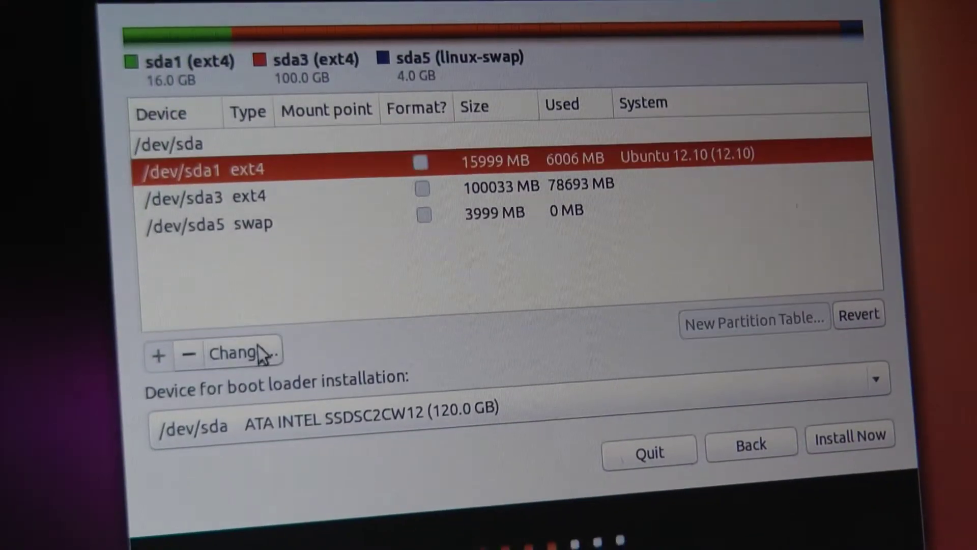
Step: Edit a partition, confirm writing the changes to disk, and start the Ubuntu installation
{"action": "left_click", "coordinate": [257, 349]}
{"action": "left_click", "coordinate": [781, 321]}
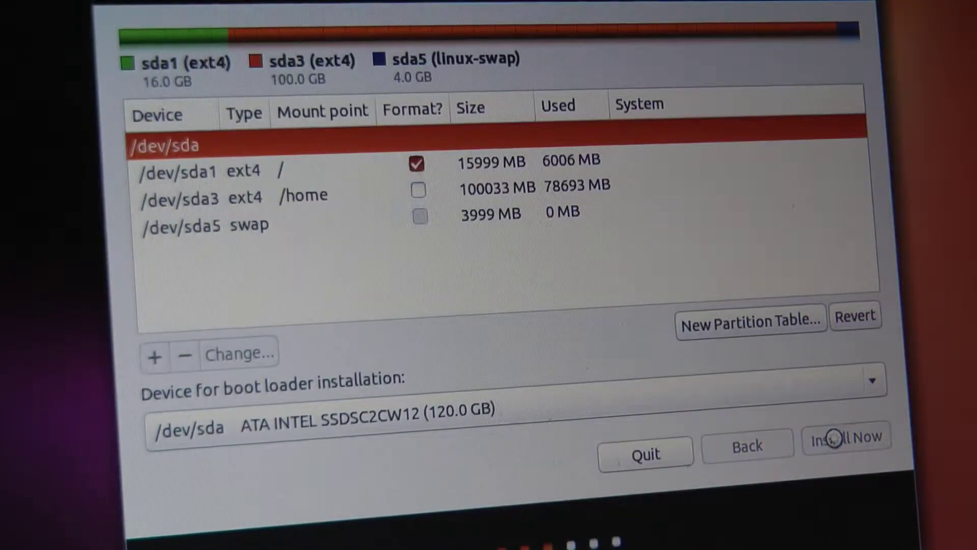
{"action": "left_click", "coordinate": [834, 438]}
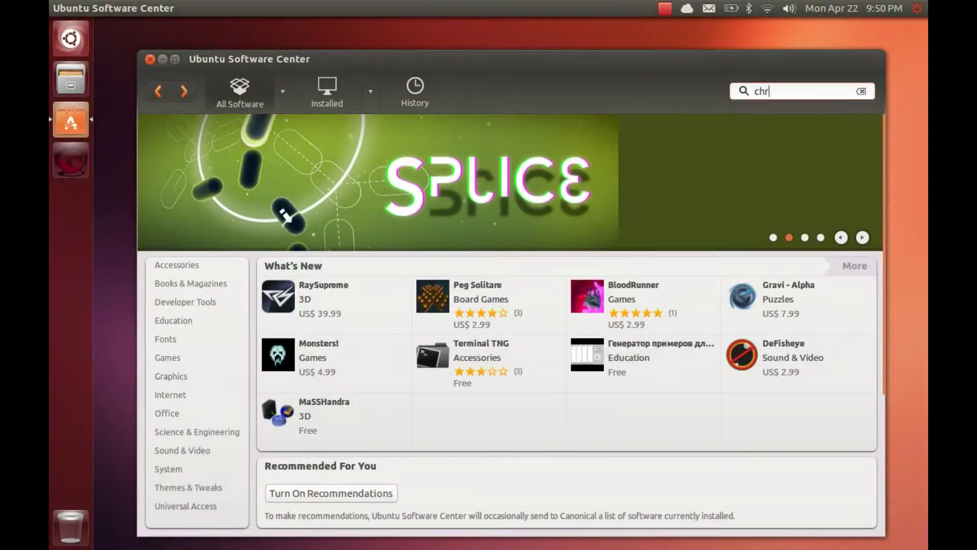
Step: Install Chromium Web Browser from the search results, authenticating with the account password
{"action": "type", "text": "om"}
{"action": "left_click", "coordinate": [707, 190]}
{"action": "left_click", "coordinate": [814, 232]}
{"action": "type", "text": "•••••"}
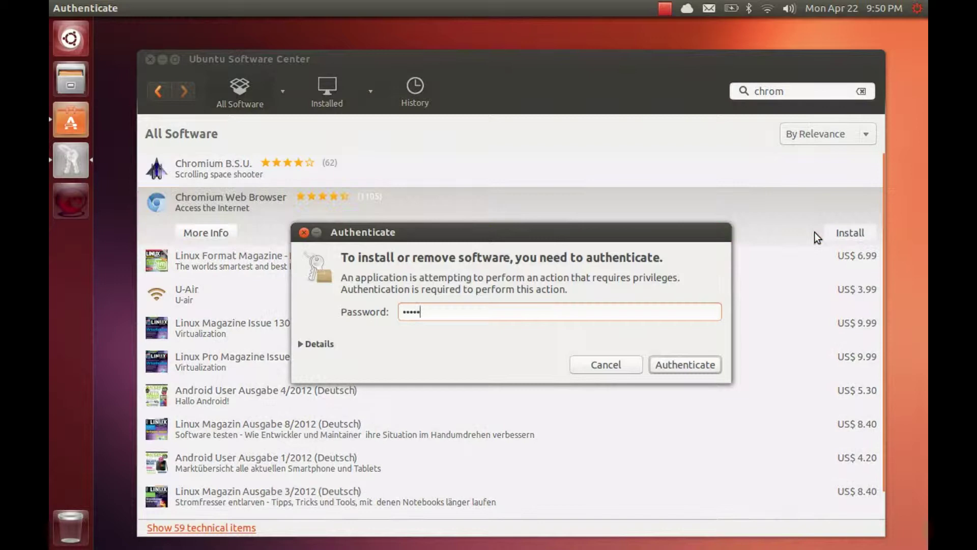
{"action": "key", "text": "Return"}
{"action": "left_click", "coordinate": [283, 105]}
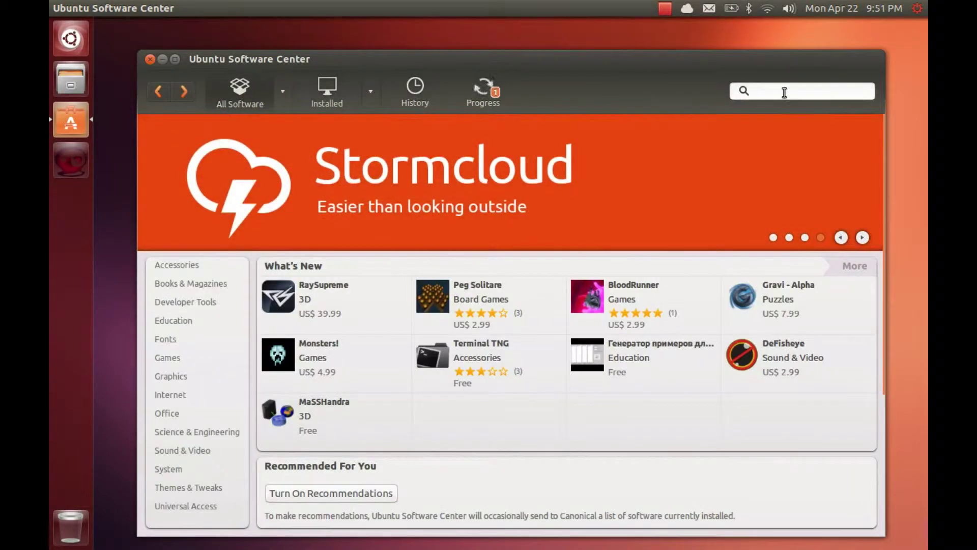
Step: Search 'hug' and install Hugin Panorama Creator
{"action": "left_click", "coordinate": [783, 92]}
{"action": "type", "text": "hug"}
{"action": "left_click", "coordinate": [650, 167]}
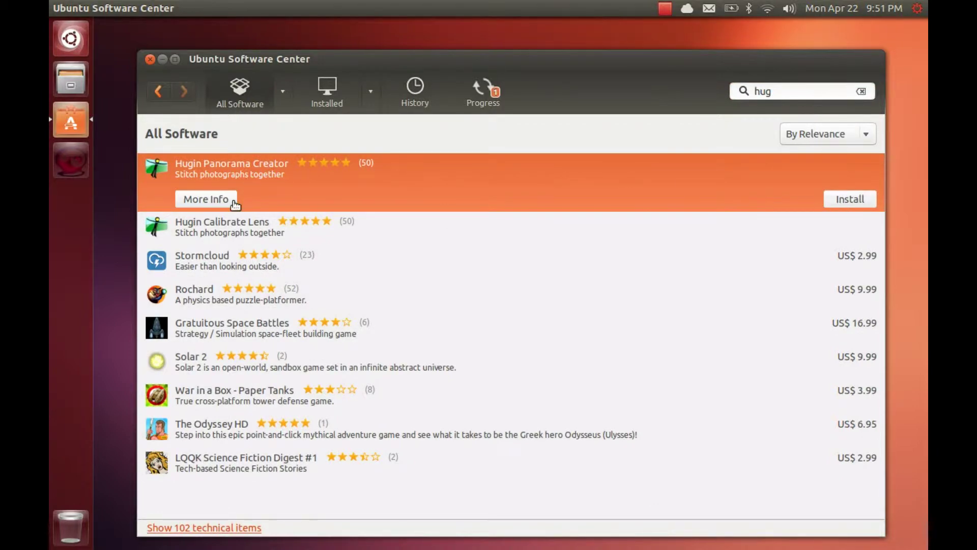
{"action": "double_click", "coordinate": [431, 203]}
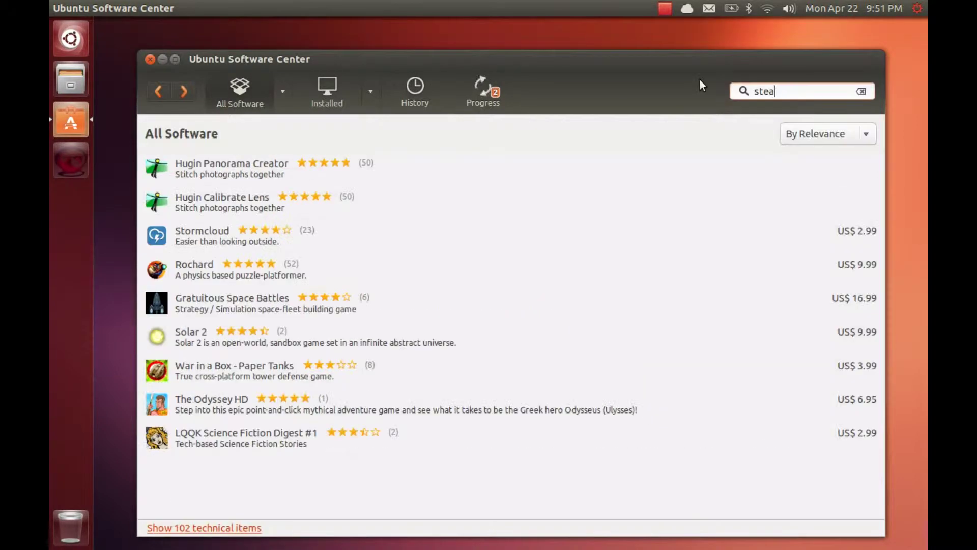
Step: Open Steam's details page and accept its terms of use
{"action": "type", "text": "m"}
{"action": "double_click", "coordinate": [654, 167]}
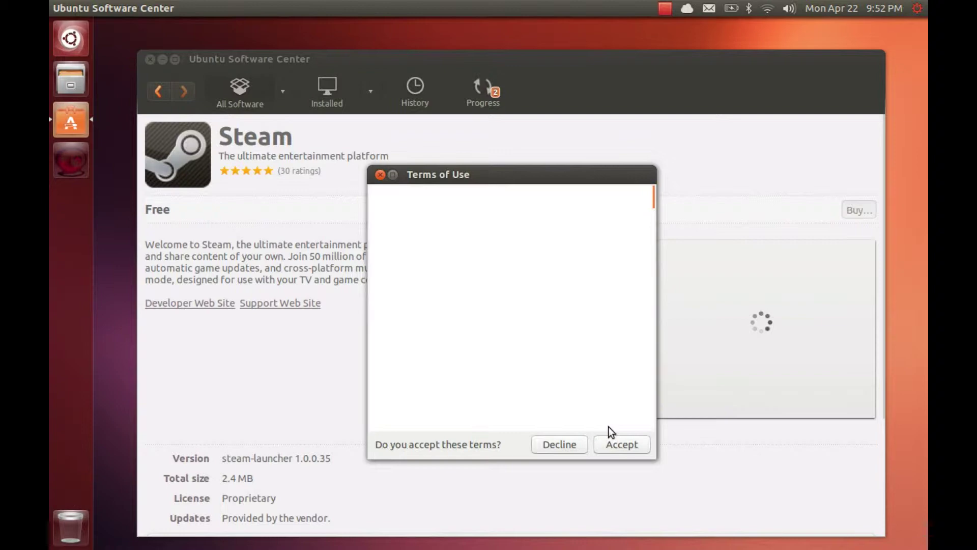
{"action": "left_click", "coordinate": [619, 442]}
{"action": "scroll", "coordinate": [557, 334], "scroll_direction": "down", "scroll_amount": 5}
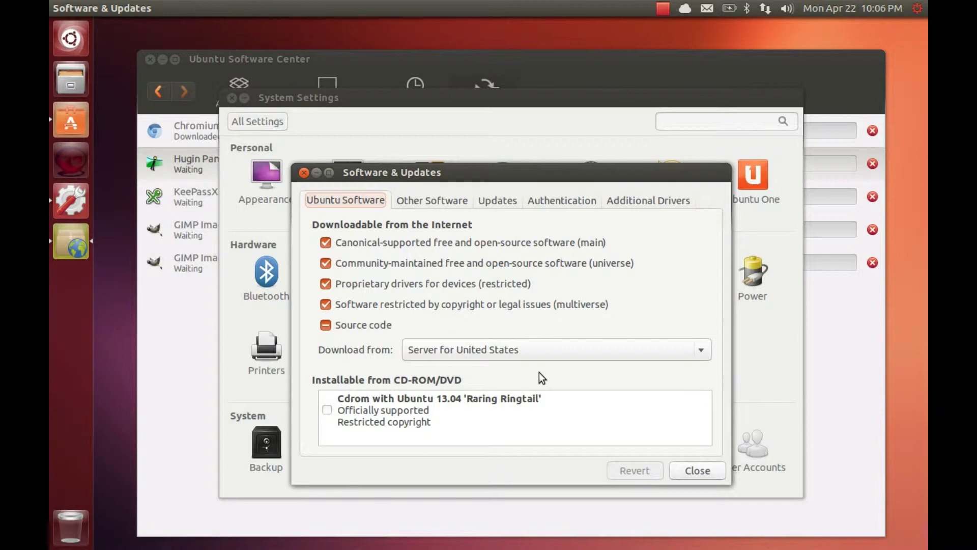
Step: Switch to the proprietary nvidia-313-updates driver under Additional Drivers and apply it with the password
{"action": "left_click", "coordinate": [642, 200]}
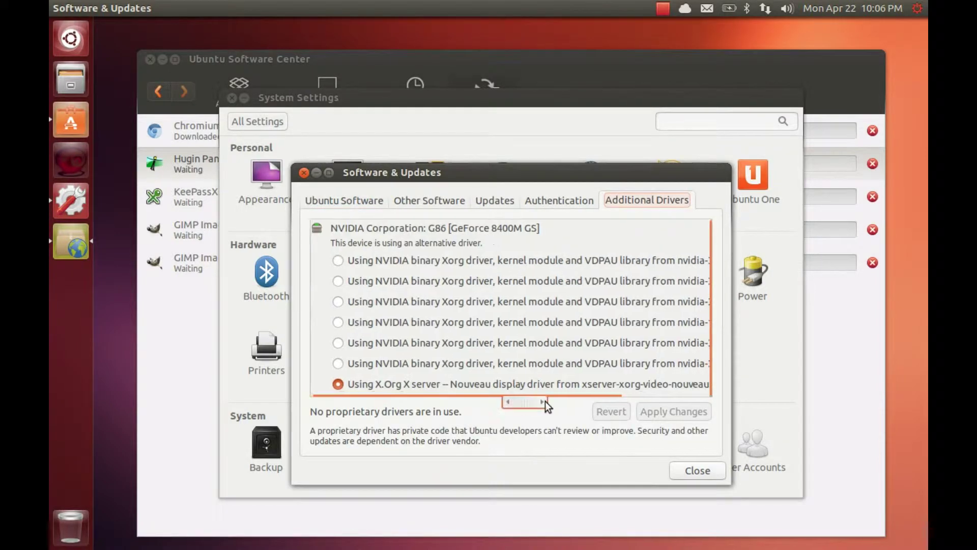
{"action": "left_click_drag", "start_coordinate": [545, 401], "coordinate": [603, 402]}
{"action": "left_click", "coordinate": [508, 343]}
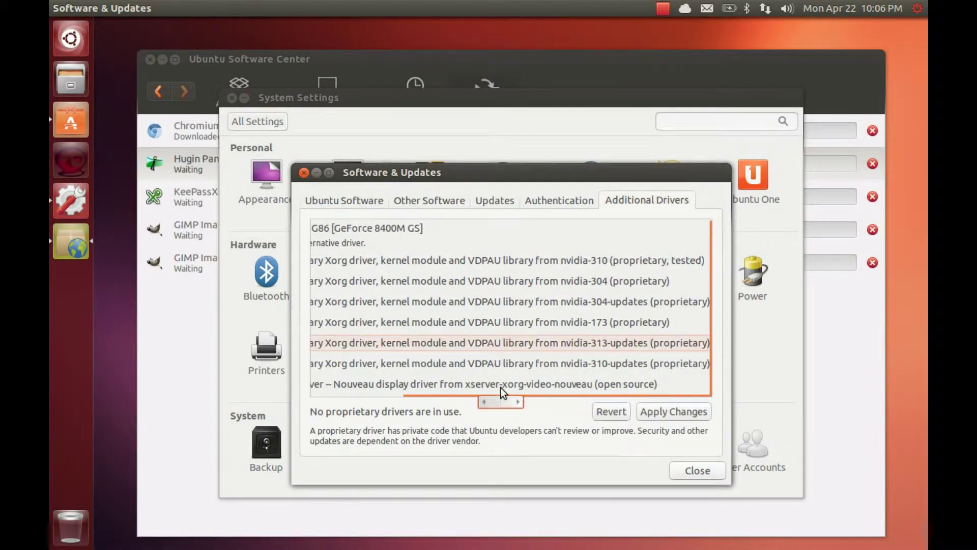
{"action": "left_click_drag", "start_coordinate": [500, 399], "coordinate": [550, 407]}
{"action": "left_click", "coordinate": [644, 409]}
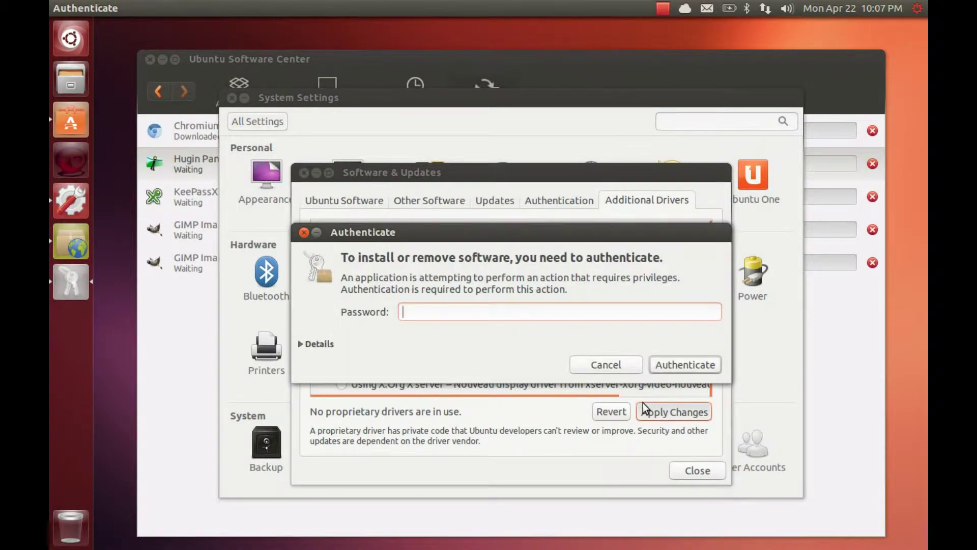
{"action": "type", "text": "********"}
{"action": "key", "text": "Return"}
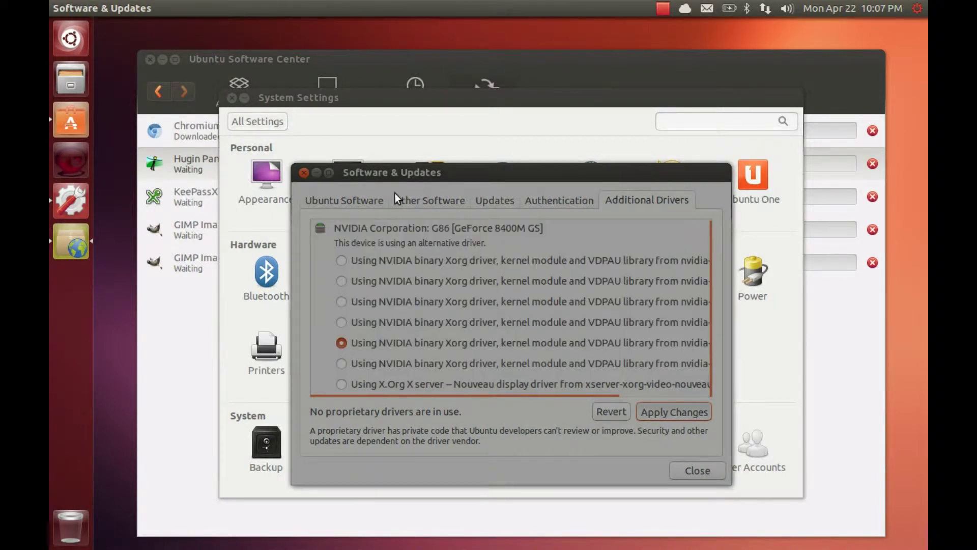
{"action": "left_click", "coordinate": [369, 59]}
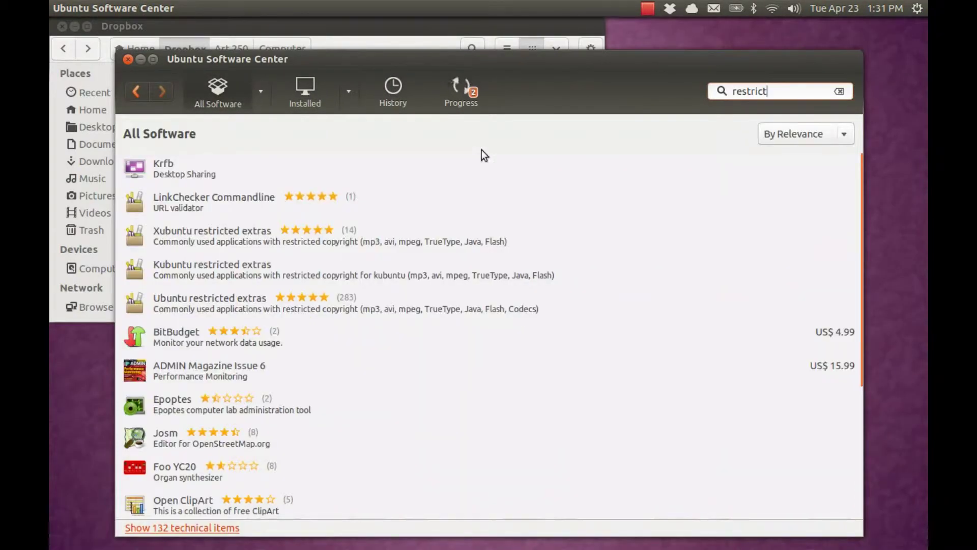
Step: Install Ubuntu restricted extras, choosing Install Anyway to remove the Libav libraries
{"action": "left_click", "coordinate": [383, 308]}
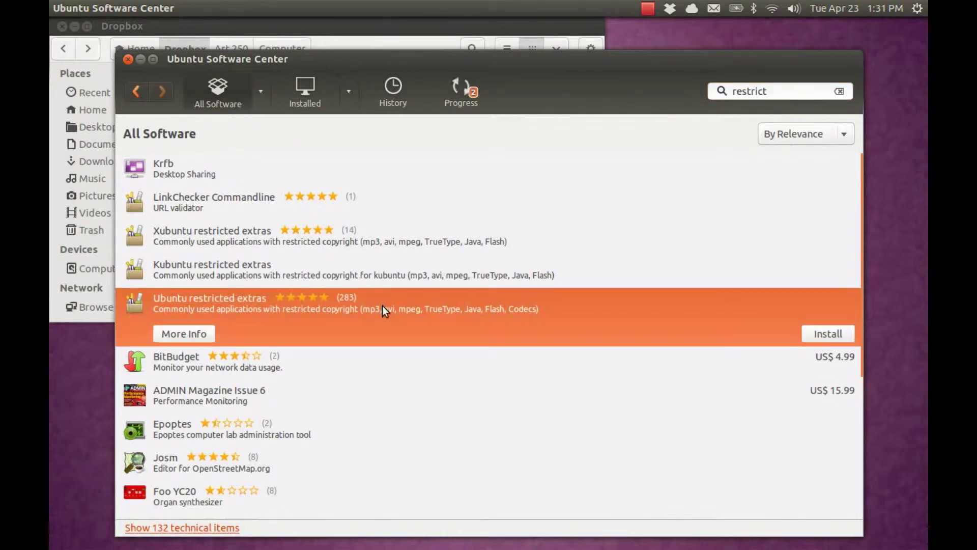
{"action": "left_click", "coordinate": [818, 336]}
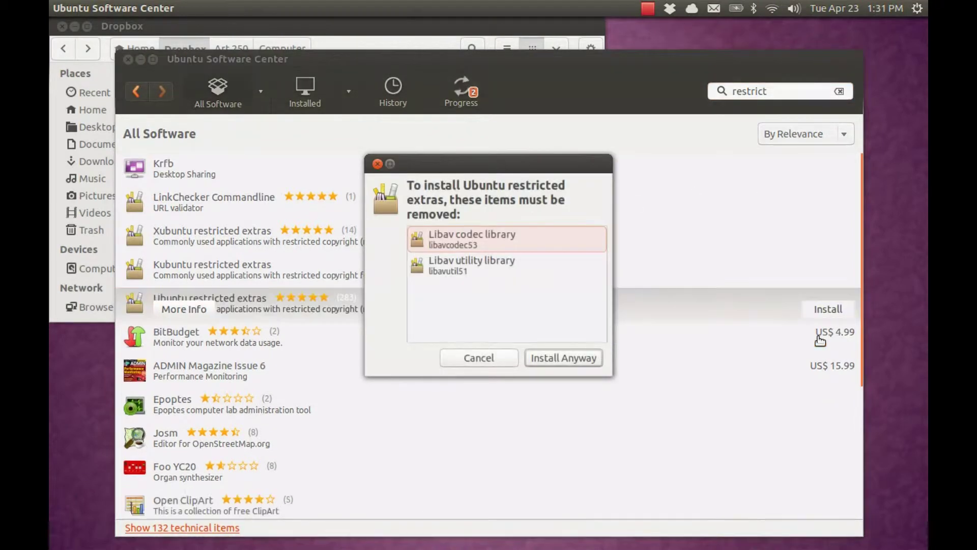
{"action": "left_click", "coordinate": [552, 358]}
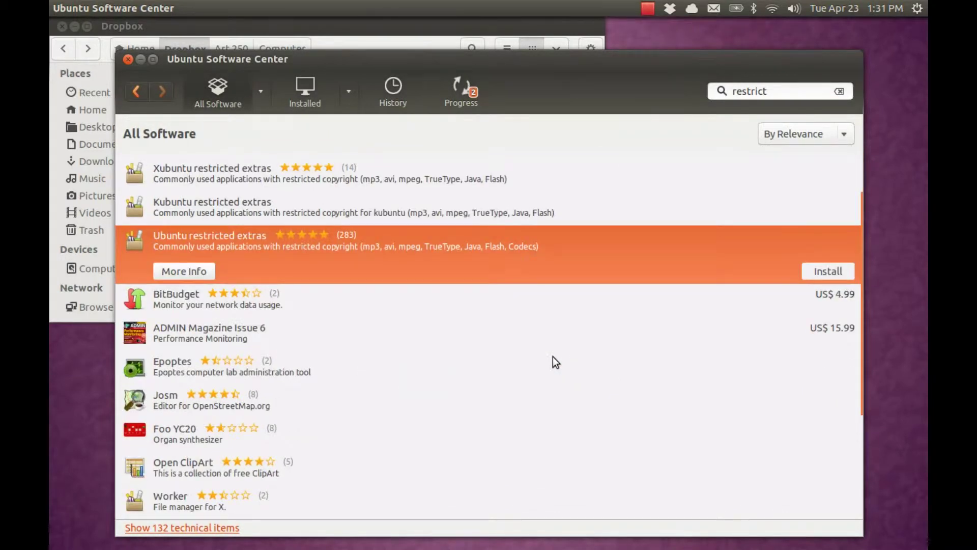
{"action": "scroll", "coordinate": [552, 356], "scroll_direction": "down", "scroll_amount": 4}
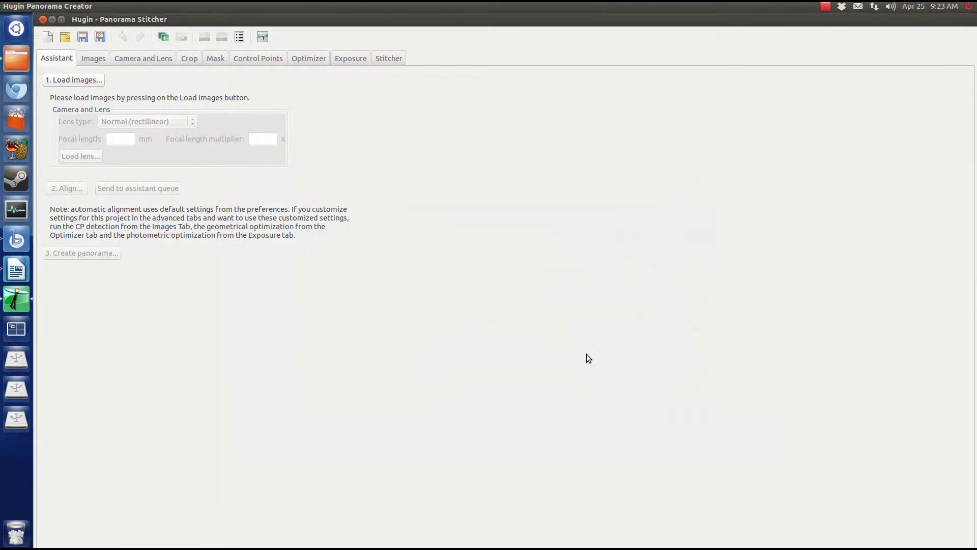
Step: Maximise Hugin and, in Preferences, shorten Autopano-SIFT-C's -points argument to -p
{"action": "double_click", "coordinate": [164, 18]}
{"action": "left_click", "coordinate": [63, 6]}
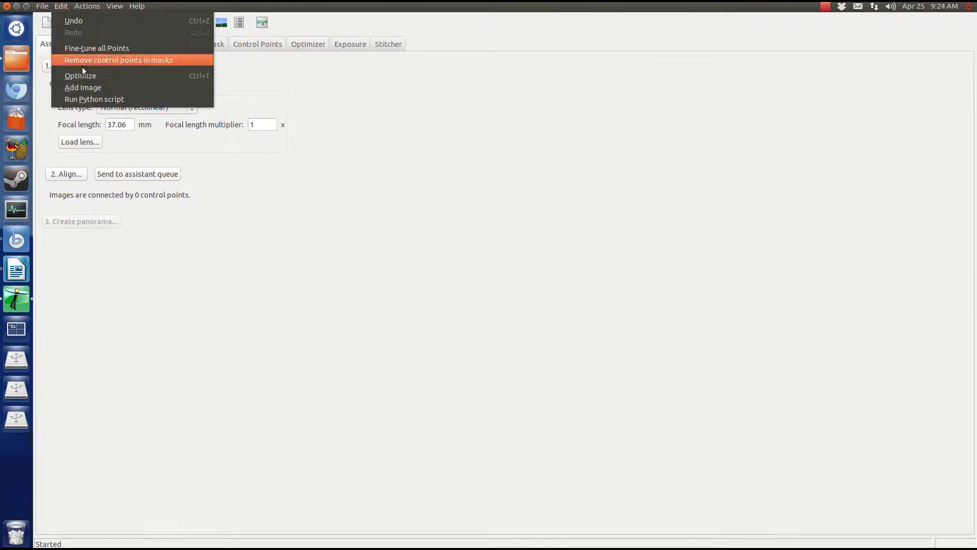
{"action": "left_click", "coordinate": [77, 134]}
{"action": "left_click", "coordinate": [274, 47]}
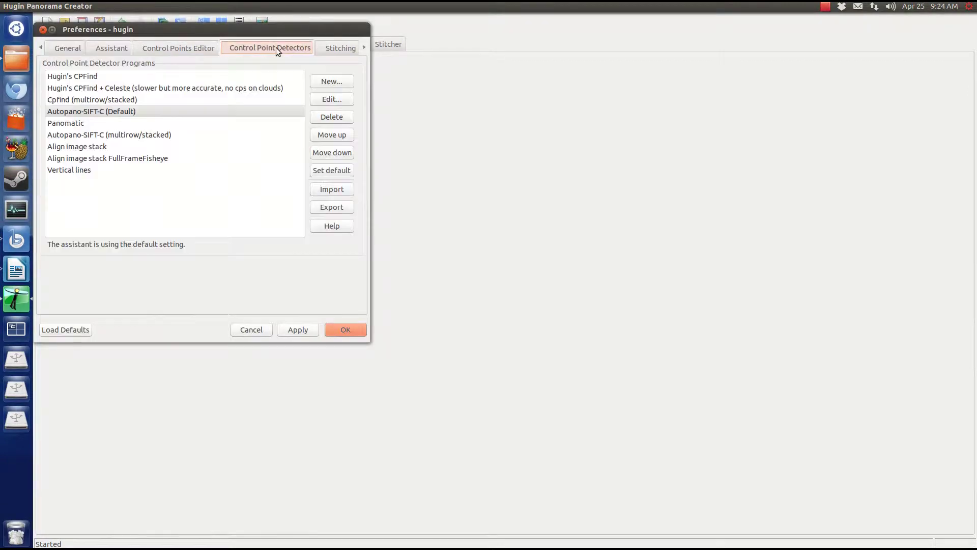
{"action": "left_click", "coordinate": [328, 100]}
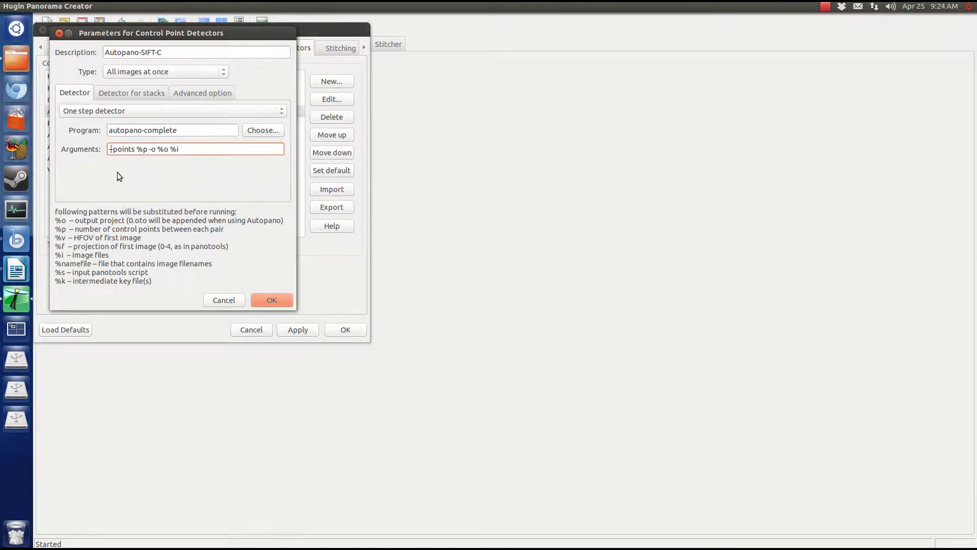
{"action": "key", "text": "Right"}
{"action": "key", "text": "Delete"}
{"action": "key", "text": "Delete"}
{"action": "key", "text": "Delete"}
{"action": "key", "text": "Delete"}
{"action": "key", "text": "Delete"}
Step: Confirm the detector edit, close Preferences, and align the six images
{"action": "left_click", "coordinate": [279, 301]}
{"action": "left_click", "coordinate": [342, 331]}
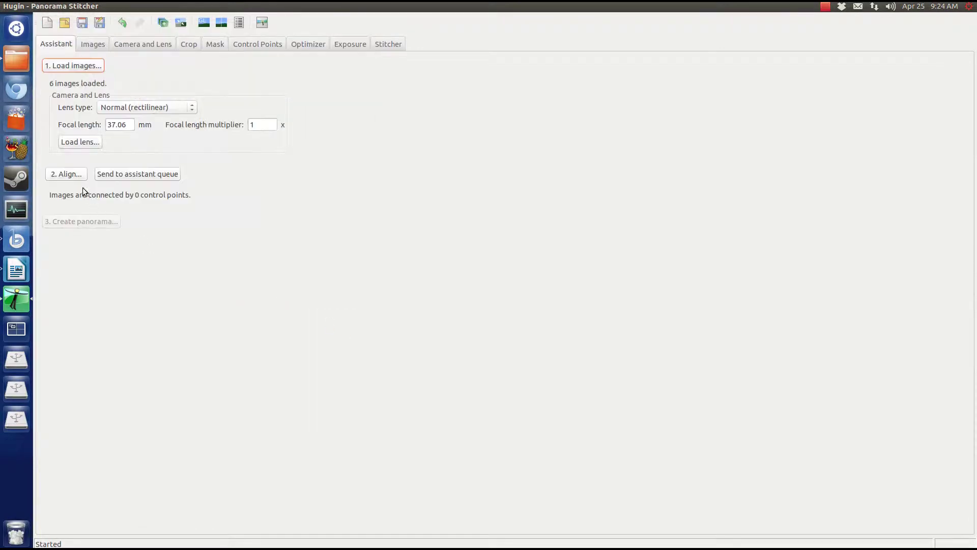
{"action": "left_click", "coordinate": [76, 177]}
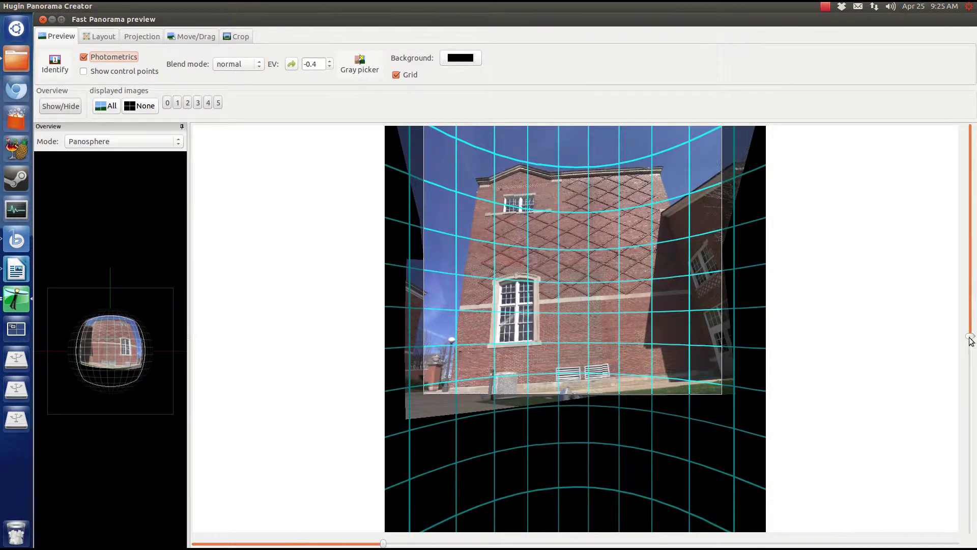
Step: Narrow the vertical field of view, then auto-straighten and drag to level the building
{"action": "left_click_drag", "start_coordinate": [970, 336], "coordinate": [970, 350]}
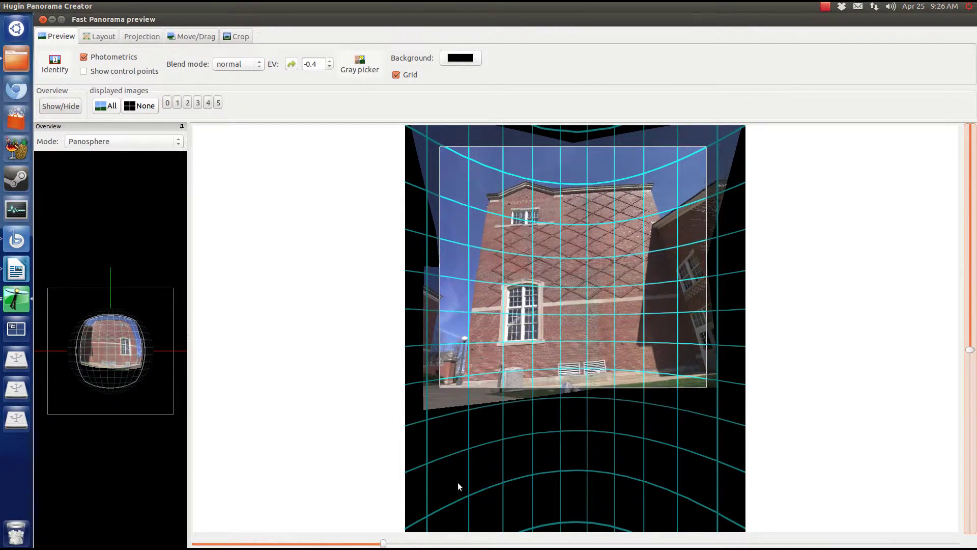
{"action": "left_click", "coordinate": [134, 36]}
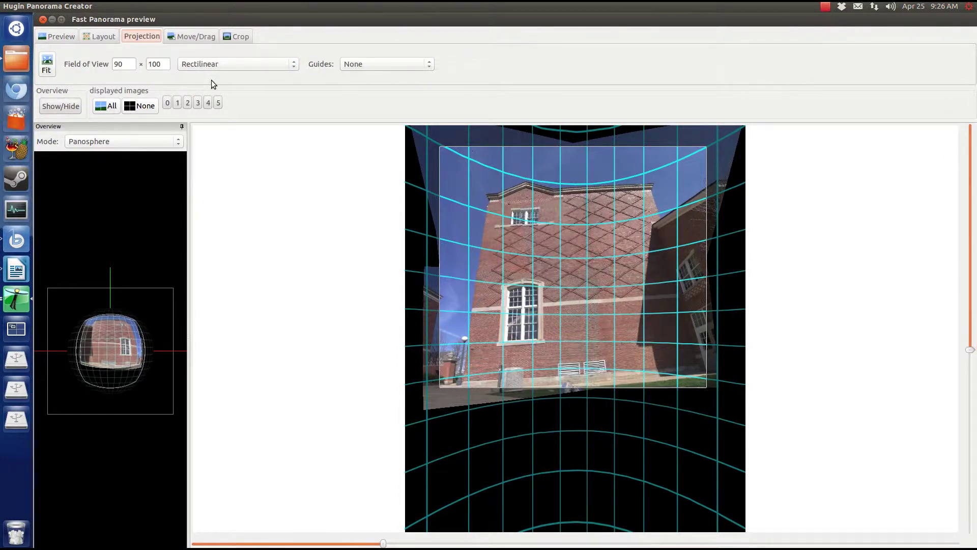
{"action": "left_click", "coordinate": [196, 36]}
{"action": "left_click", "coordinate": [237, 36]}
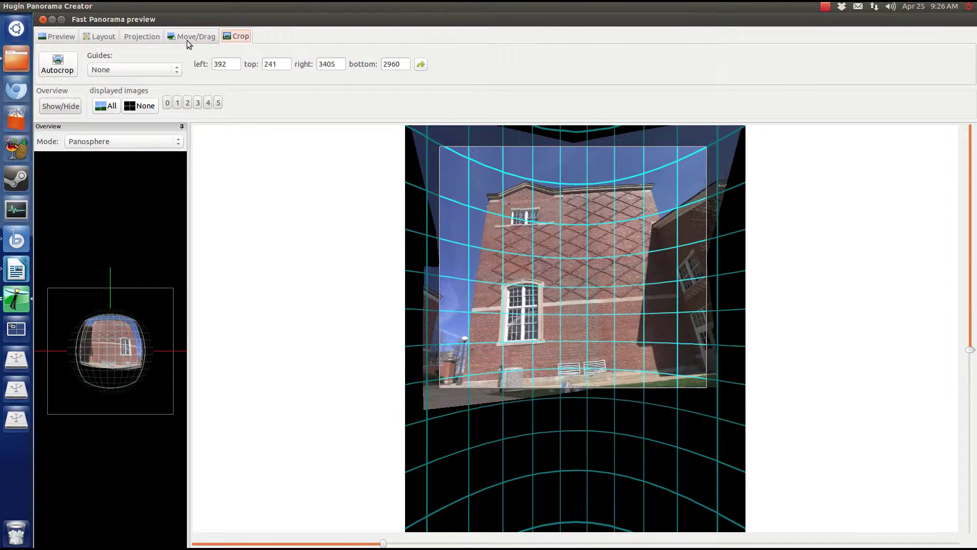
{"action": "left_click", "coordinate": [184, 40]}
{"action": "left_click", "coordinate": [108, 64]}
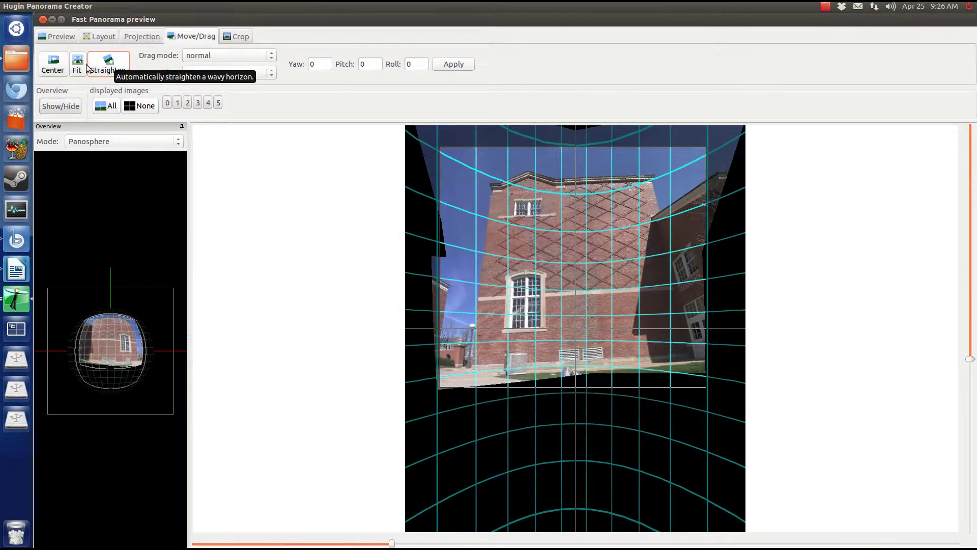
{"action": "left_click_drag", "start_coordinate": [725, 271], "coordinate": [697, 261]}
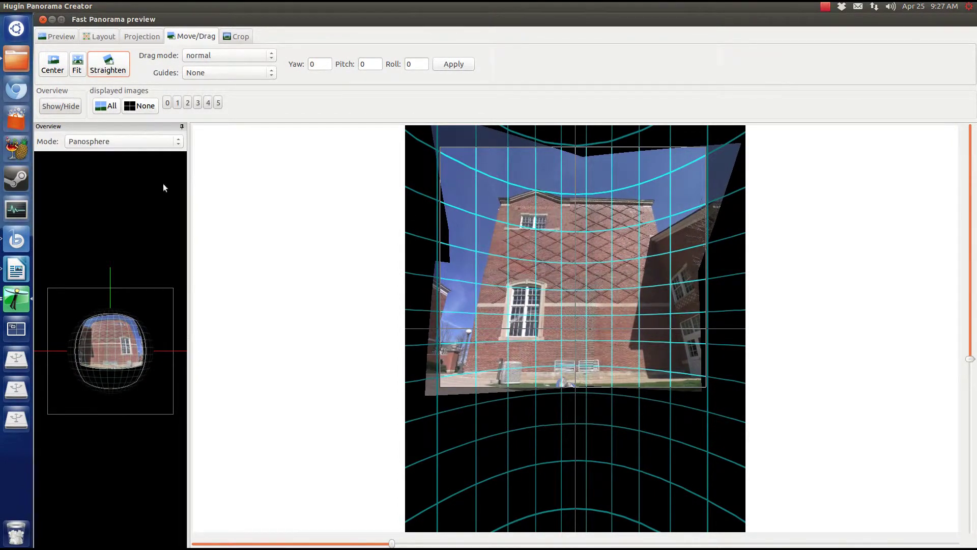
Step: Fit the panorama, review the crop, close the preview and show the Stitcher settings
{"action": "left_click", "coordinate": [76, 64]}
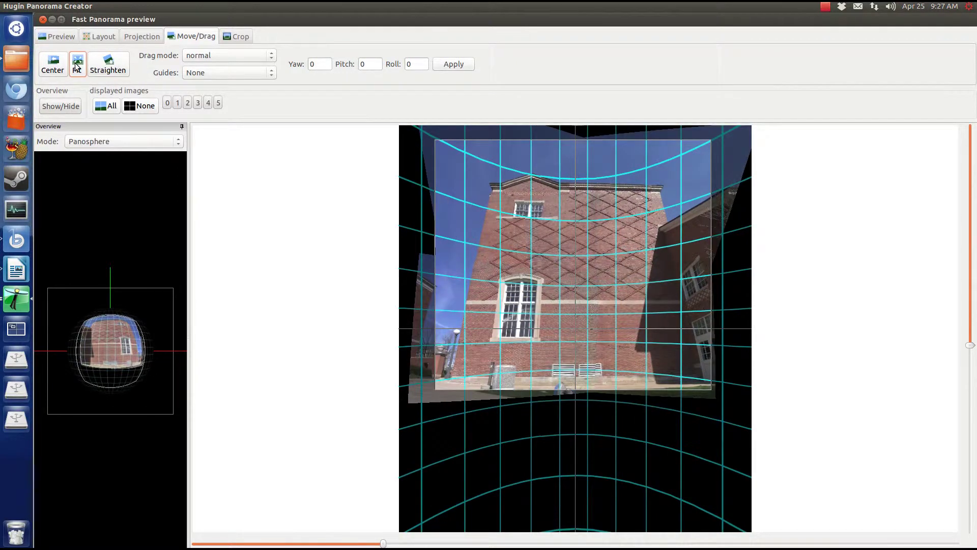
{"action": "left_click", "coordinate": [237, 36]}
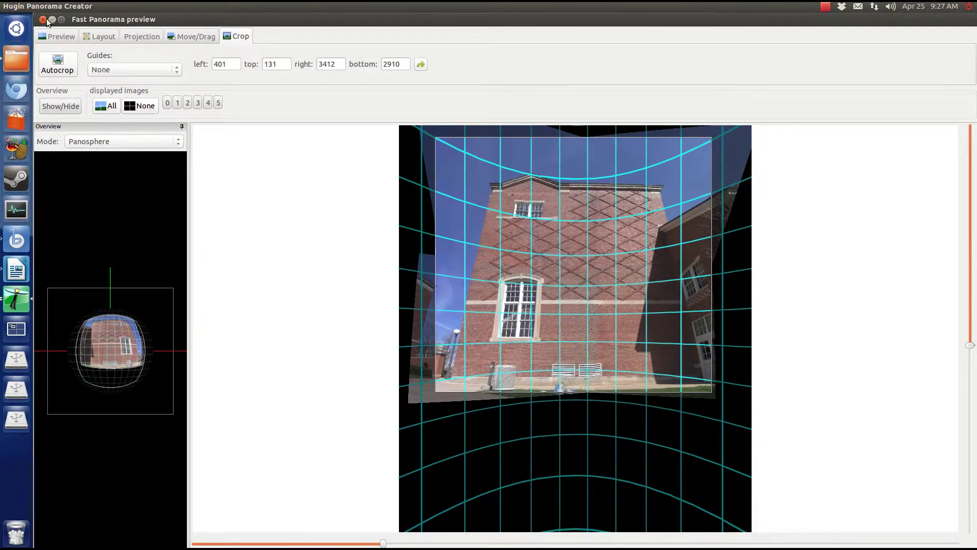
{"action": "left_click", "coordinate": [43, 20]}
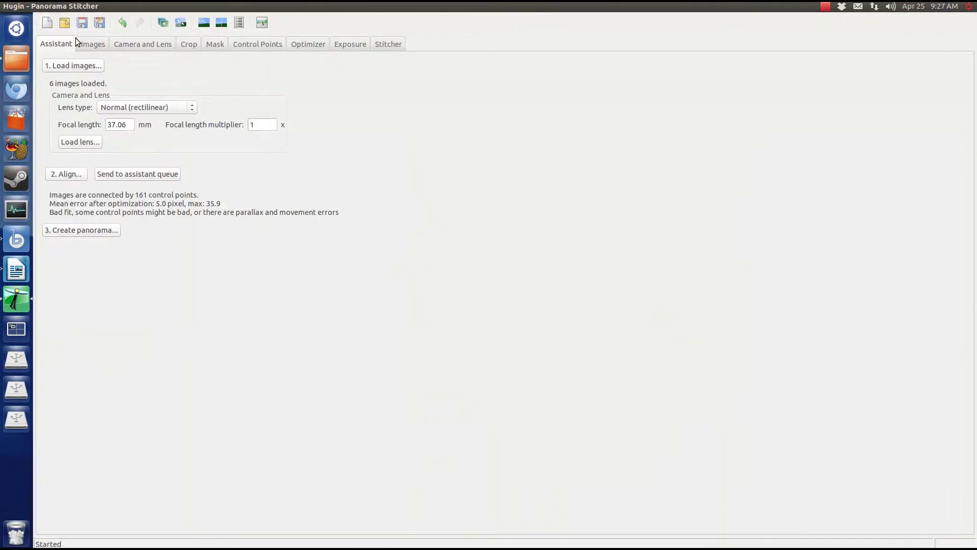
{"action": "left_click", "coordinate": [390, 45]}
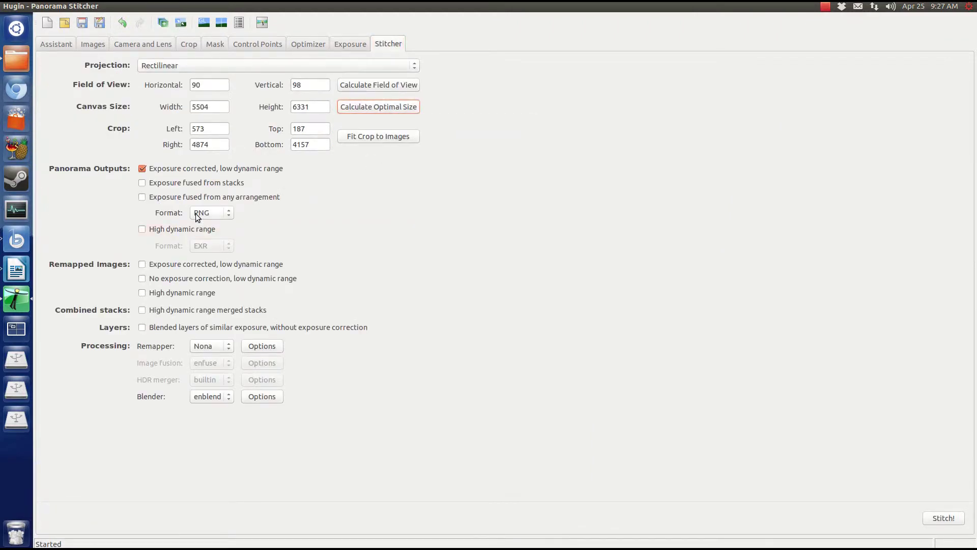
Step: Save the stitching project into Pictures/2013/04/14 and start the Batch Processor stitch
{"action": "left_click", "coordinate": [943, 517]}
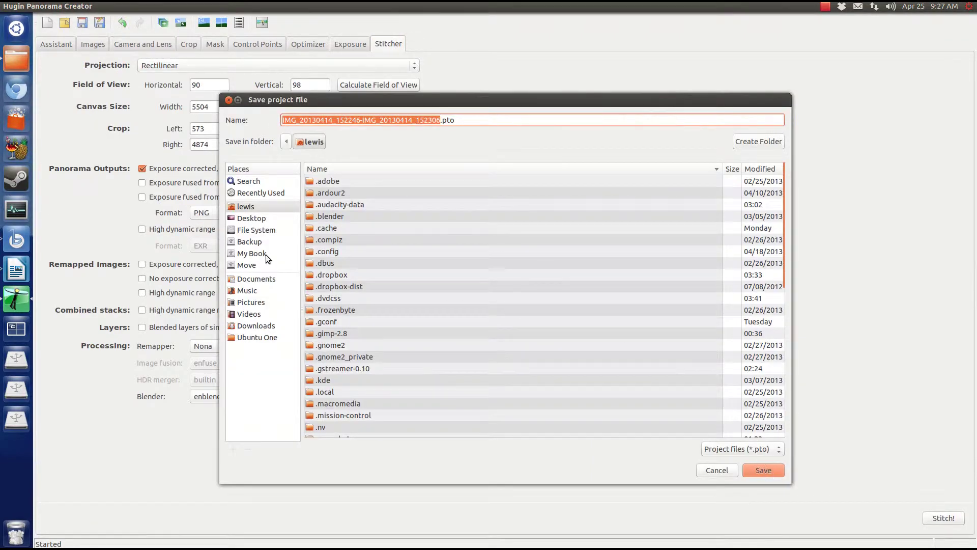
{"action": "left_click", "coordinate": [252, 302]}
{"action": "double_click", "coordinate": [325, 204]}
{"action": "left_click", "coordinate": [763, 470]}
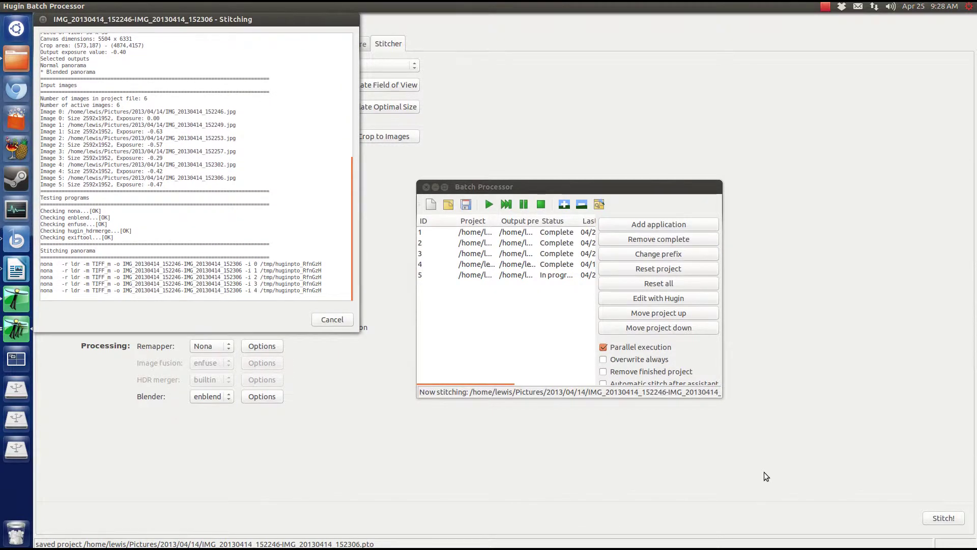
Step: In the home folder, select the six intermediate TIFF files in folder 14
{"action": "left_click", "coordinate": [16, 63]}
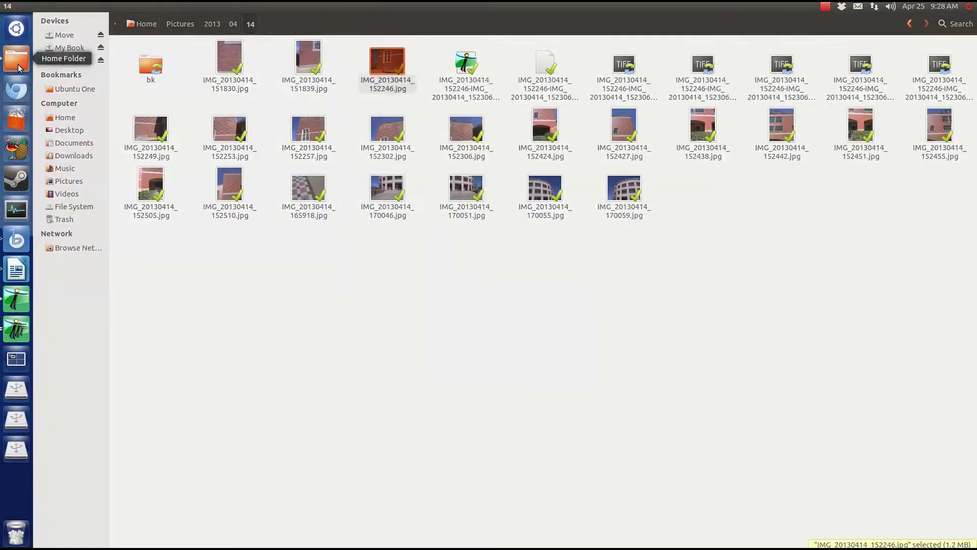
{"action": "left_click", "coordinate": [702, 92]}
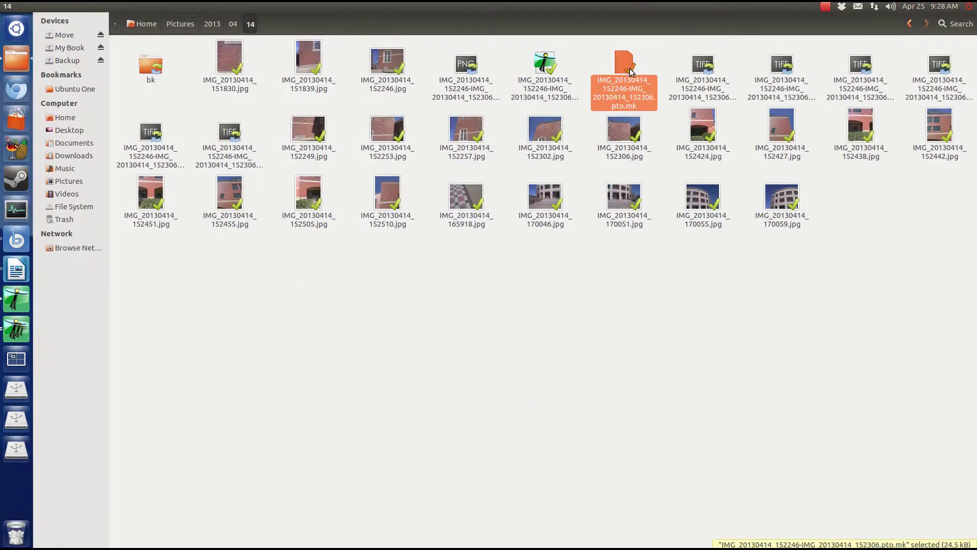
{"action": "key", "text": "Right"}
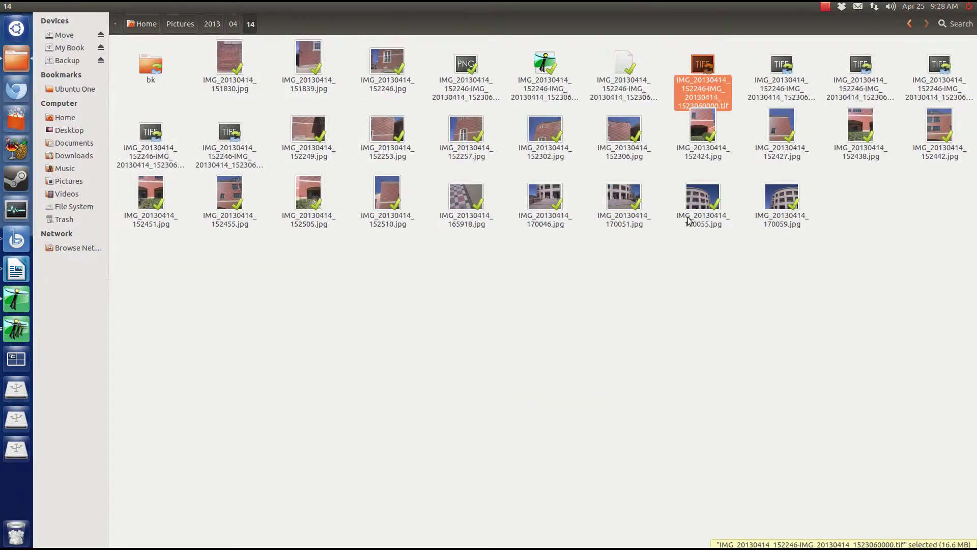
{"action": "left_click", "coordinate": [246, 138], "text": "shift"}
Step: Create a new folder named tif for the TIFFs, then return to the stitching progress window
{"action": "right_click", "coordinate": [341, 313]}
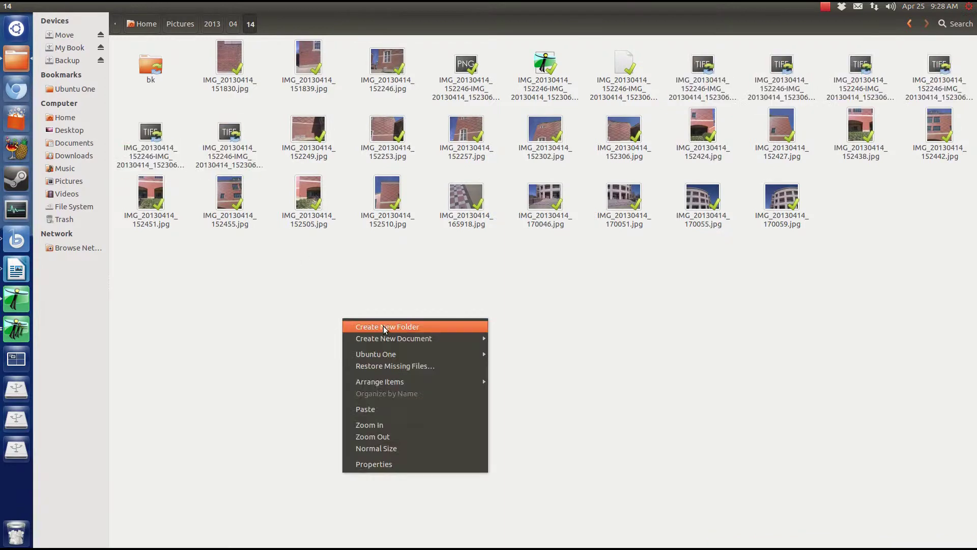
{"action": "left_click", "coordinate": [383, 324]}
{"action": "type", "text": "tif"}
{"action": "key", "text": "Return"}
{"action": "key", "text": "Return"}
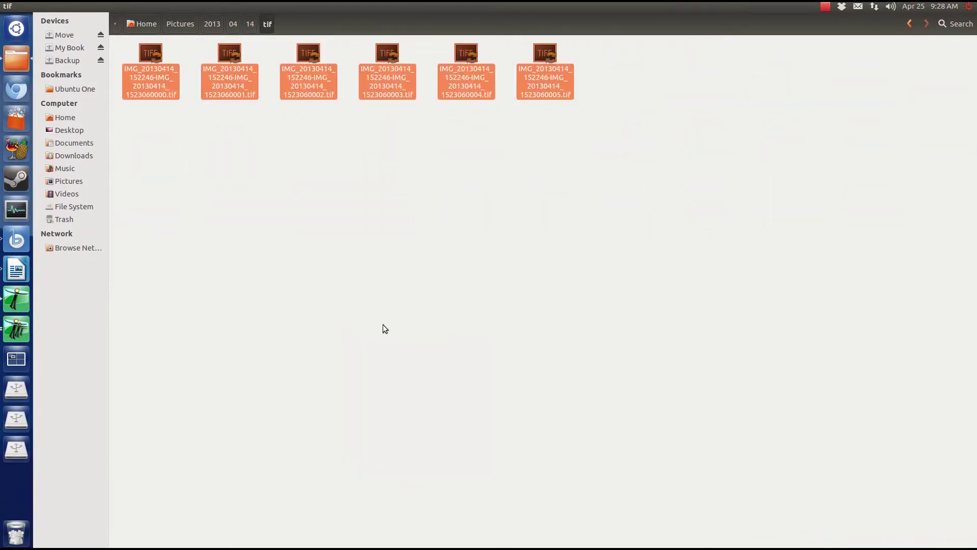
{"action": "left_click", "coordinate": [383, 325]}
{"action": "left_click", "coordinate": [17, 329]}
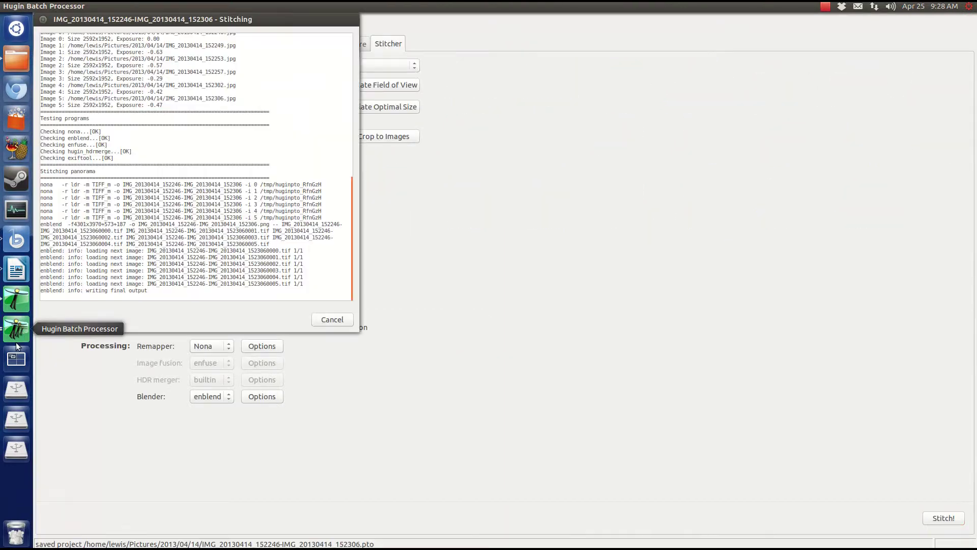
Step: Go back to folder 14 and open the stitched 4301 × 3970 PNG panorama
{"action": "left_click", "coordinate": [17, 58]}
{"action": "left_click", "coordinate": [909, 24]}
{"action": "double_click", "coordinate": [552, 61]}
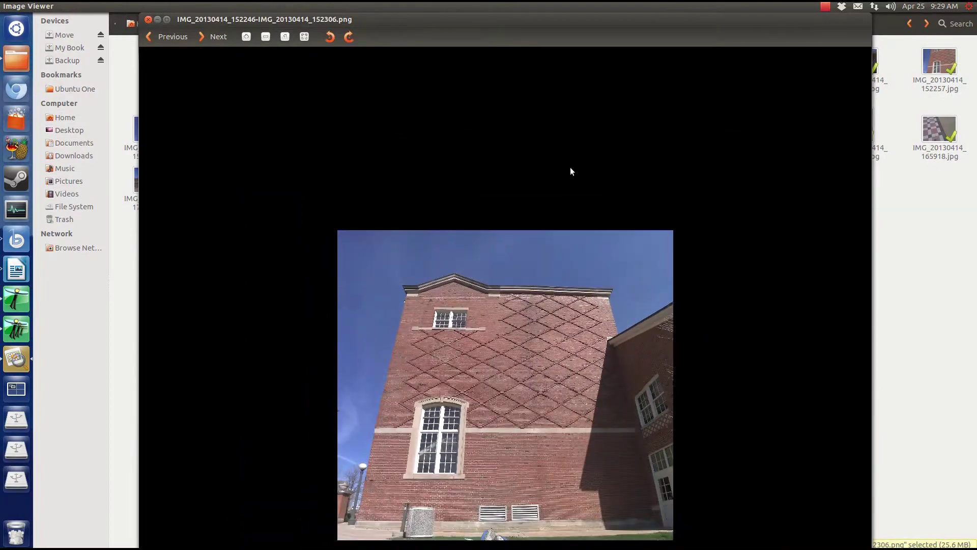
Step: Zoom in and out and pan the brick building panorama to inspect the roofline
{"action": "scroll", "coordinate": [570, 405], "scroll_direction": "up", "scroll_amount": 5}
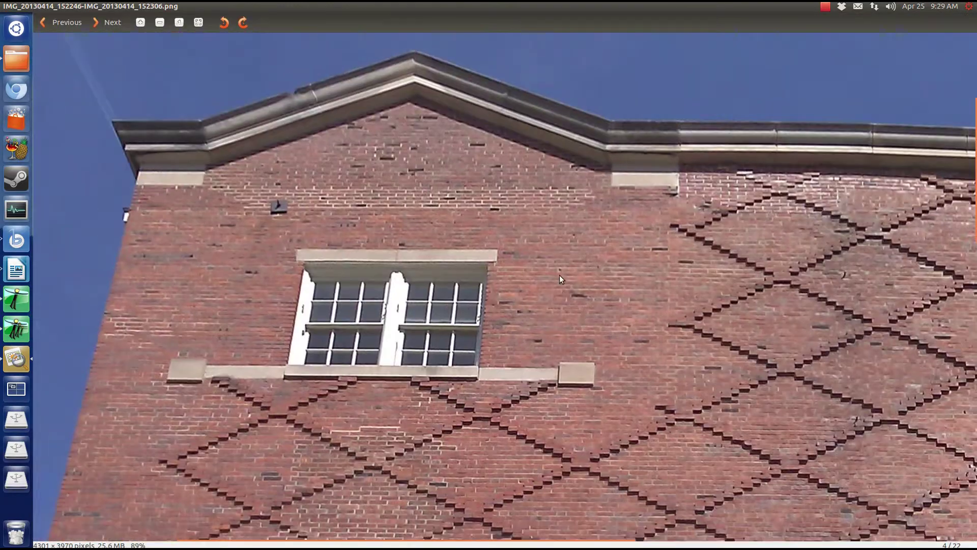
{"action": "scroll", "coordinate": [560, 280], "scroll_direction": "down", "scroll_amount": 2}
{"action": "left_click_drag", "start_coordinate": [818, 244], "coordinate": [356, 197]}
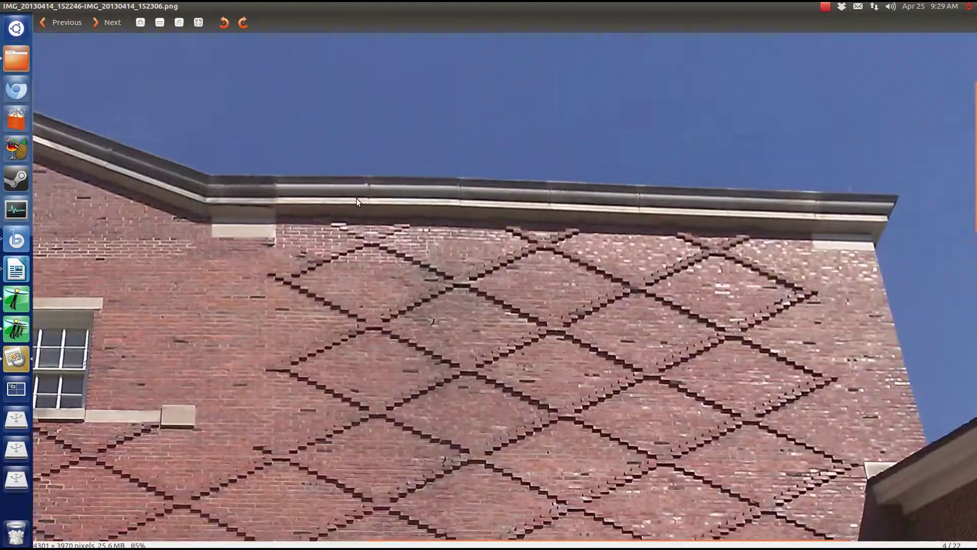
{"action": "scroll", "coordinate": [356, 197], "scroll_direction": "up", "scroll_amount": 2}
{"action": "scroll", "coordinate": [375, 210], "scroll_direction": "down", "scroll_amount": 1}
{"action": "scroll", "coordinate": [528, 283], "scroll_direction": "up", "scroll_amount": 10}
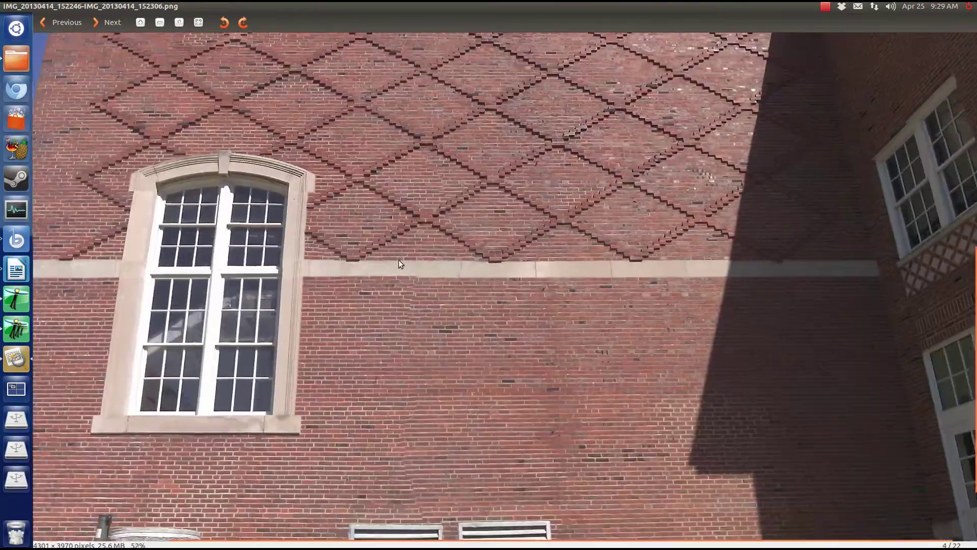
{"action": "scroll", "coordinate": [419, 285], "scroll_direction": "down", "scroll_amount": 11}
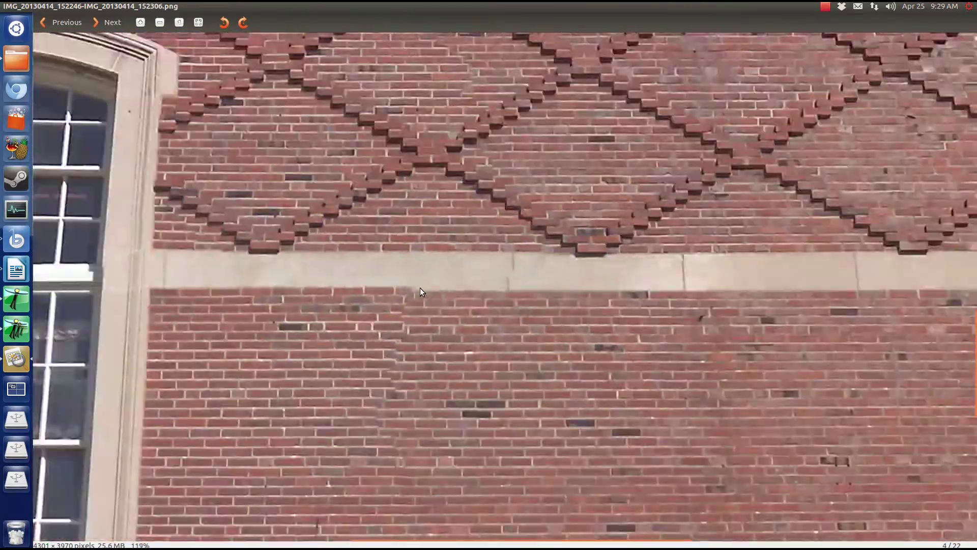
{"action": "scroll", "coordinate": [516, 523], "scroll_direction": "up", "scroll_amount": 3}
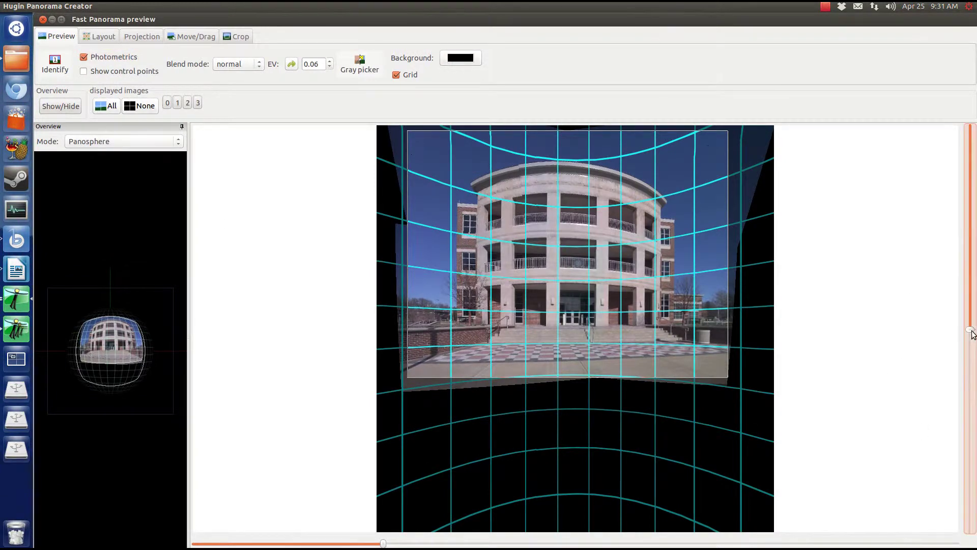
Step: Adjust the vertical field of view, then preview Cylindrical, Equirectangular, Fisheye and Stereographic projections
{"action": "left_click_drag", "start_coordinate": [970, 330], "coordinate": [970, 340]}
{"action": "left_click", "coordinate": [175, 37]}
{"action": "left_click", "coordinate": [129, 38]}
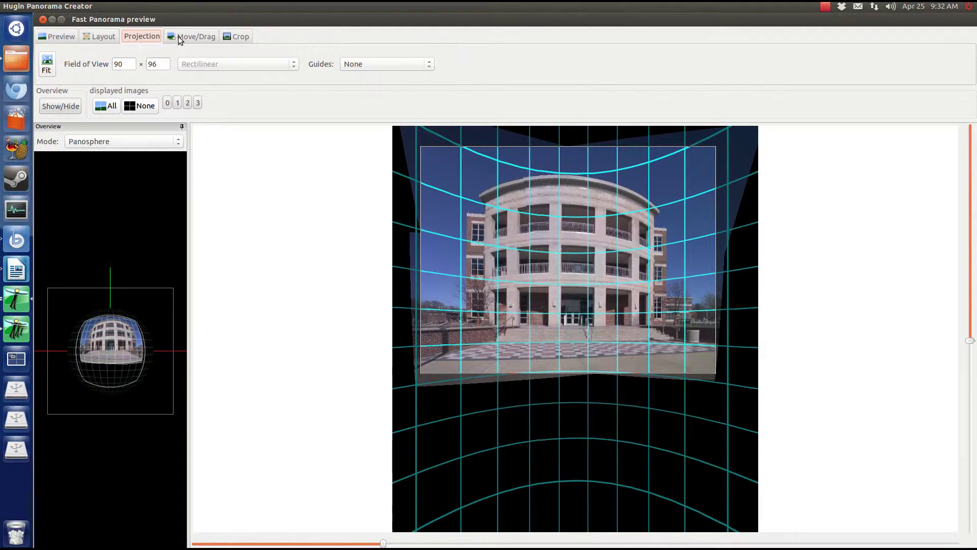
{"action": "left_click", "coordinate": [219, 66]}
{"action": "left_click", "coordinate": [222, 76]}
{"action": "left_click", "coordinate": [224, 63]}
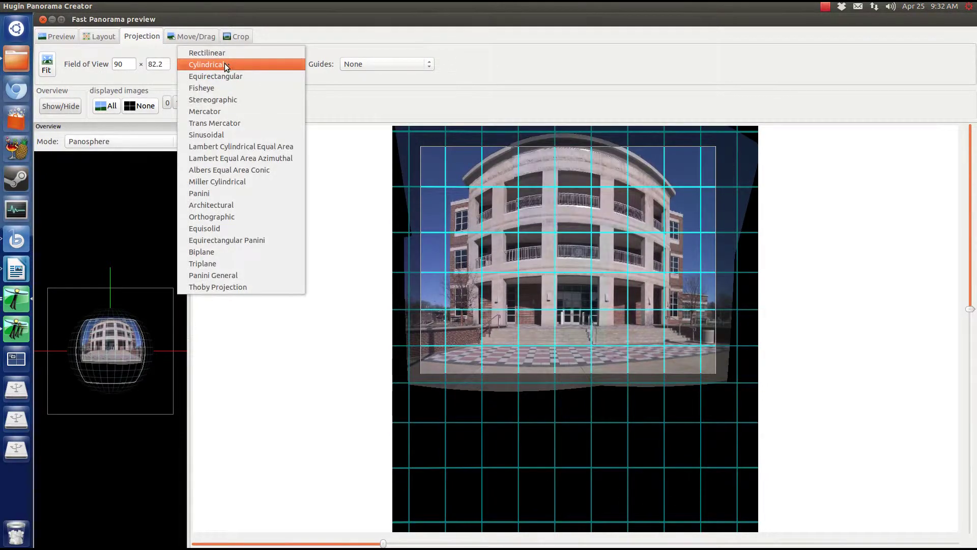
{"action": "left_click", "coordinate": [221, 74]}
{"action": "left_click", "coordinate": [223, 74]}
{"action": "left_click", "coordinate": [240, 78]}
{"action": "left_click", "coordinate": [244, 77]}
{"action": "left_click", "coordinate": [248, 78]}
Step: Preview Mercator, Trans Mercator, Sinusoidal, Lambert and Albers Equal Area Conic projections
{"action": "left_click", "coordinate": [251, 79]}
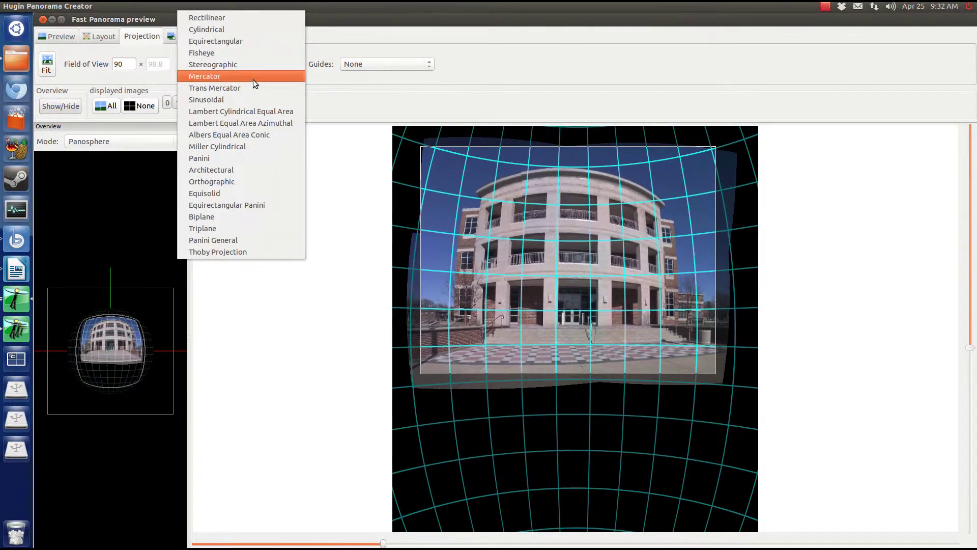
{"action": "left_click", "coordinate": [252, 78]}
{"action": "left_click", "coordinate": [249, 71]}
{"action": "left_click", "coordinate": [247, 72]}
{"action": "left_click", "coordinate": [247, 72]}
{"action": "left_click", "coordinate": [247, 71]}
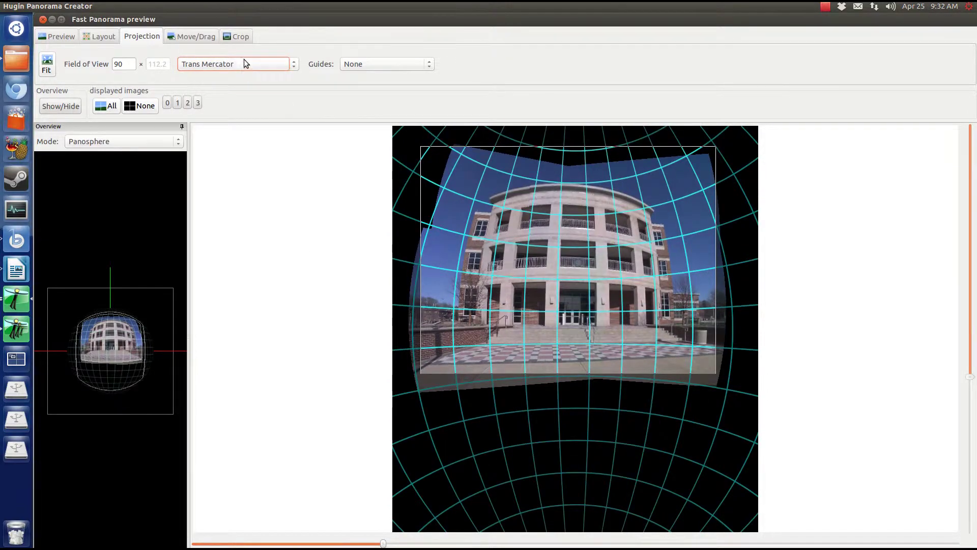
{"action": "left_click", "coordinate": [243, 60]}
{"action": "left_click", "coordinate": [240, 72]}
{"action": "left_click", "coordinate": [237, 68]}
{"action": "left_click", "coordinate": [239, 74]}
{"action": "left_click", "coordinate": [240, 65]}
{"action": "left_click", "coordinate": [241, 74]}
{"action": "left_click", "coordinate": [241, 62]}
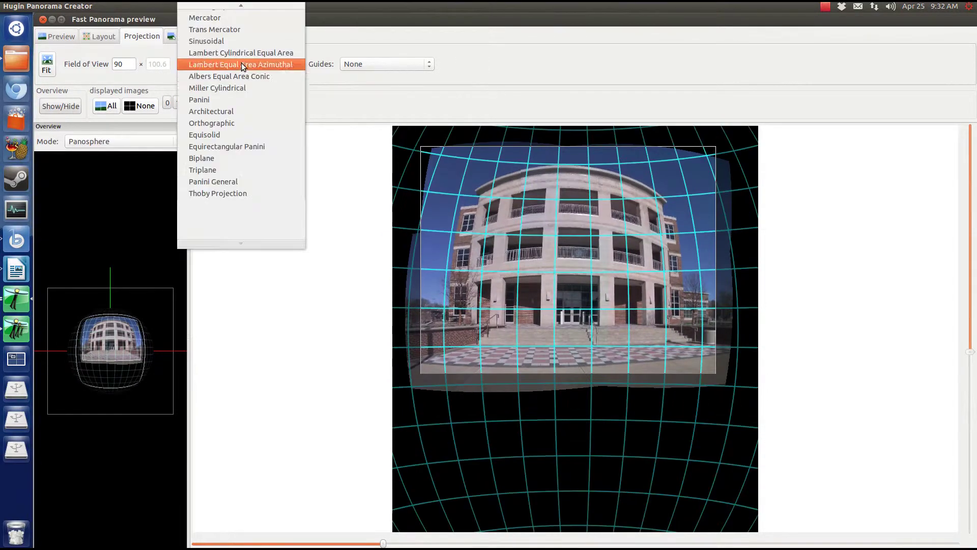
{"action": "left_click", "coordinate": [242, 74]}
Step: Preview Miller Cylindrical, Panini, Architectural, Orthographic and Equisolid projections
{"action": "left_click", "coordinate": [242, 68]}
{"action": "left_click", "coordinate": [245, 75]}
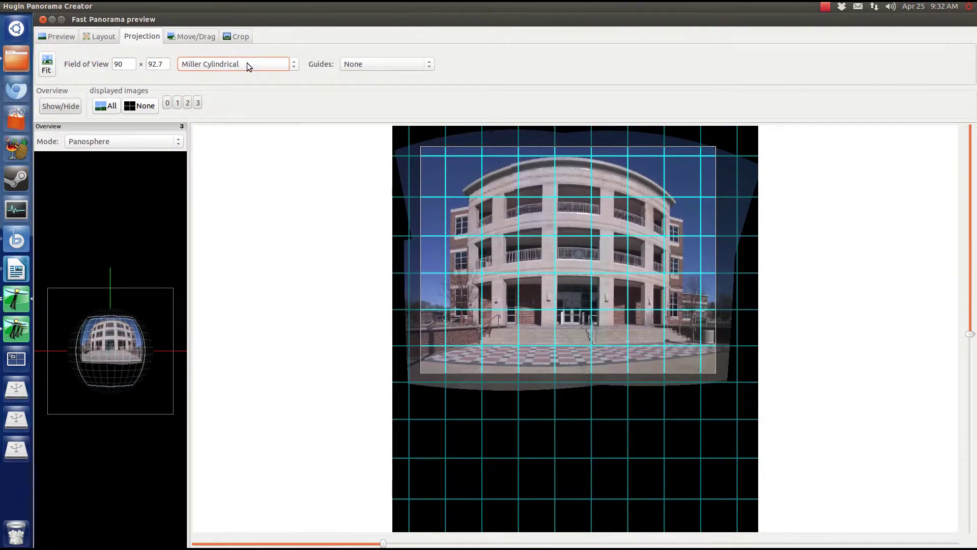
{"action": "left_click", "coordinate": [246, 63]}
{"action": "left_click", "coordinate": [244, 75]}
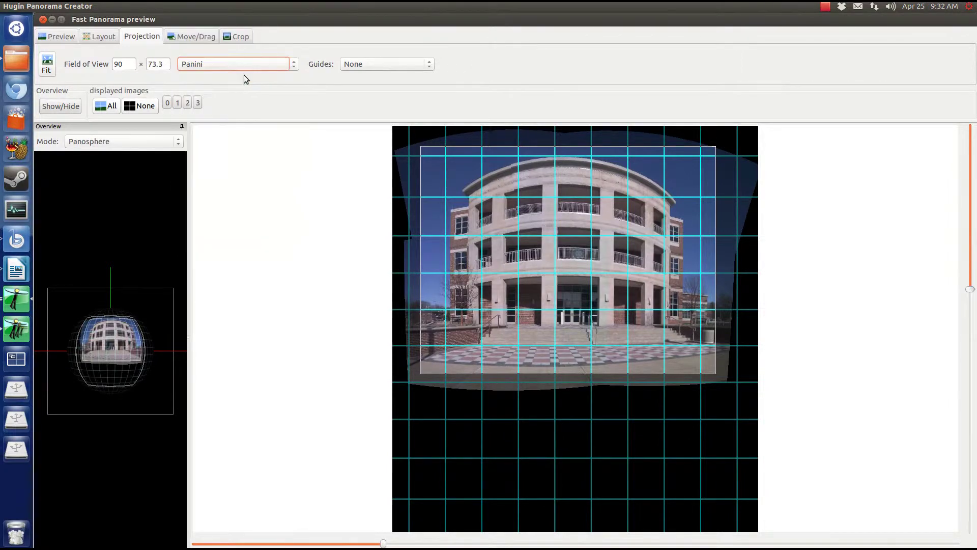
{"action": "left_click", "coordinate": [246, 69]}
{"action": "left_click", "coordinate": [246, 77]}
{"action": "left_click", "coordinate": [250, 64]}
{"action": "left_click", "coordinate": [255, 75]}
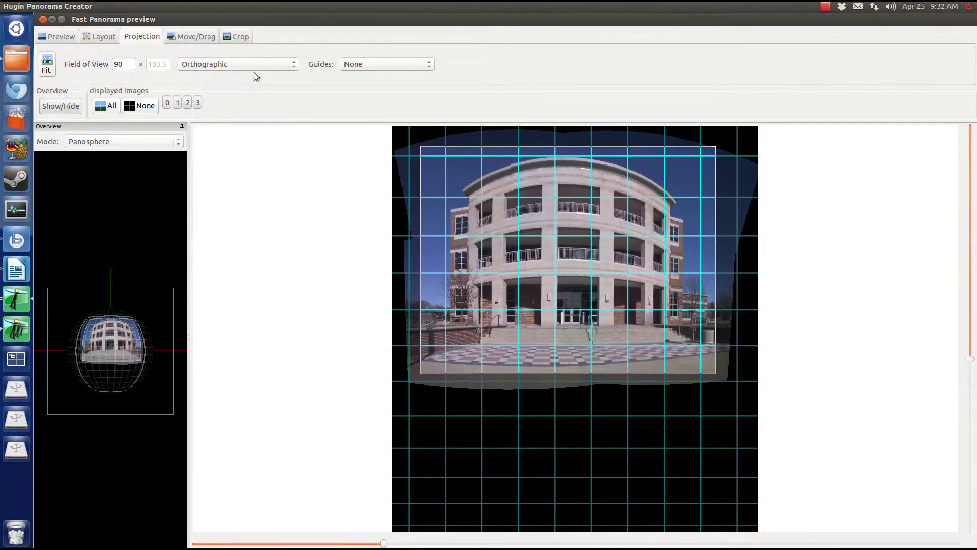
{"action": "left_click", "coordinate": [257, 67]}
{"action": "left_click", "coordinate": [255, 68]}
Step: Preview Equirectangular Panini, Biplane and Triplane projections
{"action": "left_click", "coordinate": [257, 75]}
{"action": "left_click", "coordinate": [257, 71]}
{"action": "left_click", "coordinate": [258, 75]}
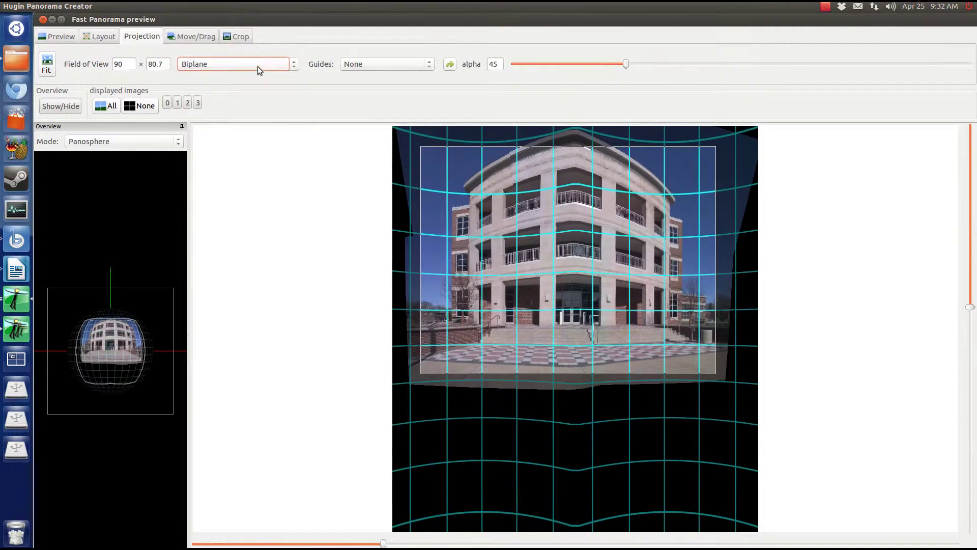
{"action": "left_click", "coordinate": [257, 66]}
{"action": "left_click", "coordinate": [258, 73]}
{"action": "left_click", "coordinate": [258, 64]}
Step: Preview Thoby, return to Rectilinear, and autocrop to left 296, top 222, right 3398, bottom 2610
{"action": "left_click", "coordinate": [258, 72]}
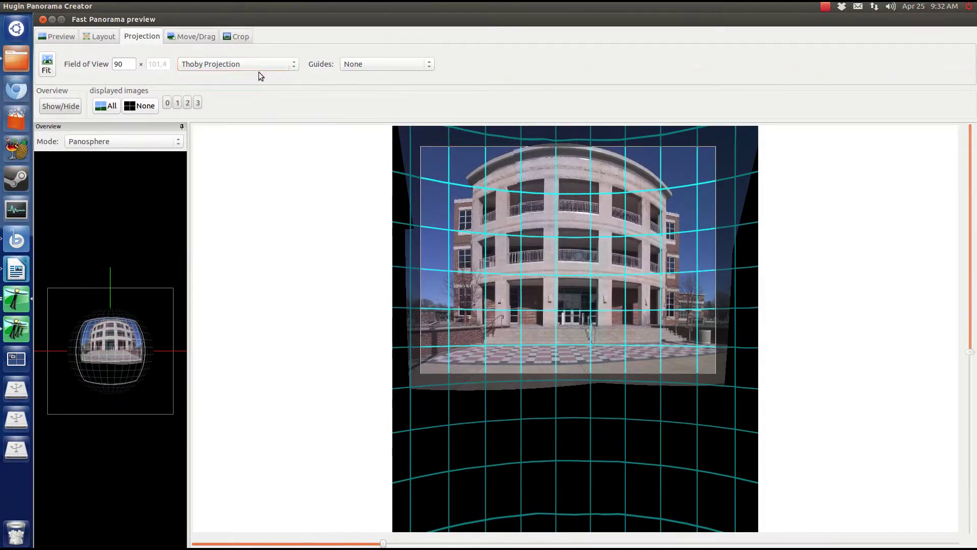
{"action": "left_click", "coordinate": [258, 72]}
{"action": "left_click", "coordinate": [239, 17]}
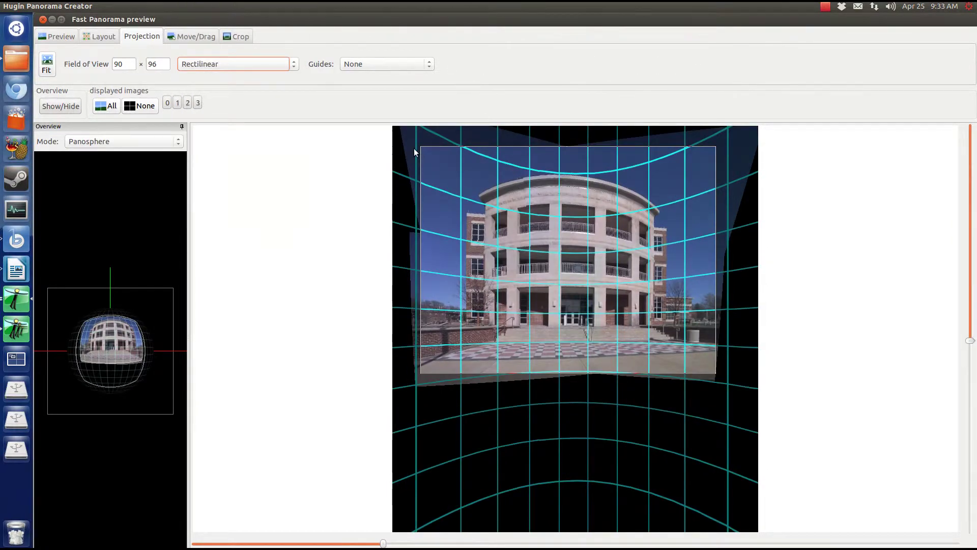
{"action": "left_click", "coordinate": [236, 36]}
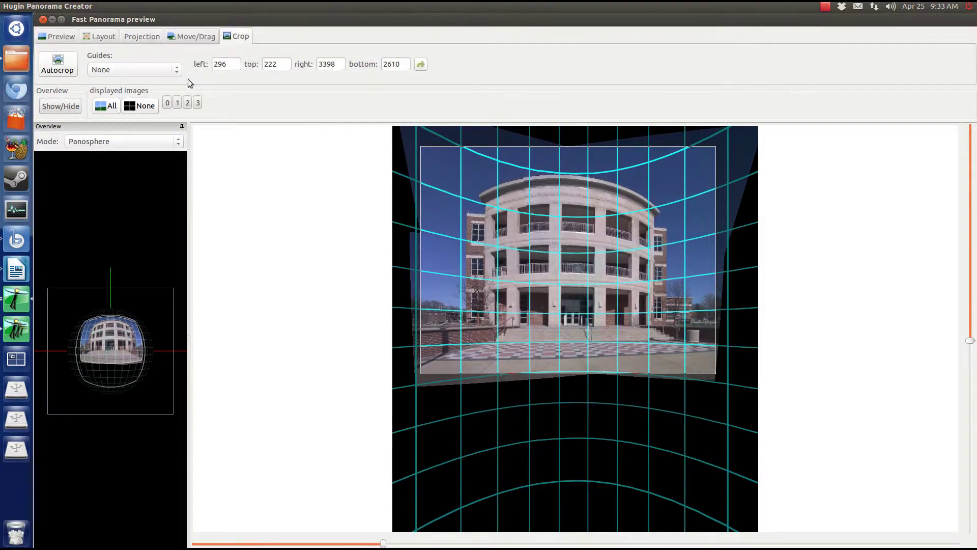
{"action": "left_click", "coordinate": [57, 65]}
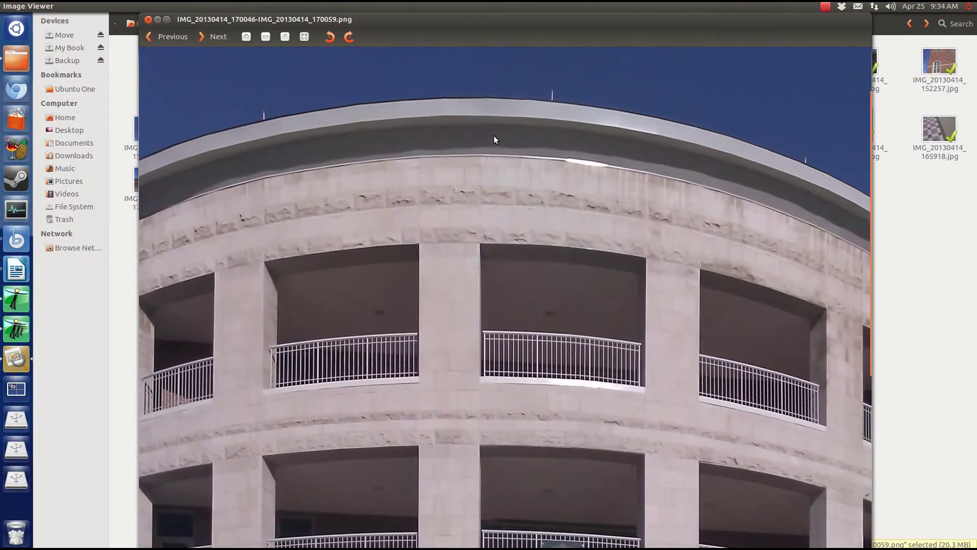
Step: Zoom in and out and pan across the stitched columned building panorama
{"action": "scroll", "coordinate": [494, 135], "scroll_direction": "down", "scroll_amount": 3}
{"action": "scroll", "coordinate": [249, 264], "scroll_direction": "up", "scroll_amount": 3}
{"action": "scroll", "coordinate": [249, 264], "scroll_direction": "down", "scroll_amount": 3}
{"action": "left_click_drag", "start_coordinate": [509, 532], "coordinate": [564, 424]}
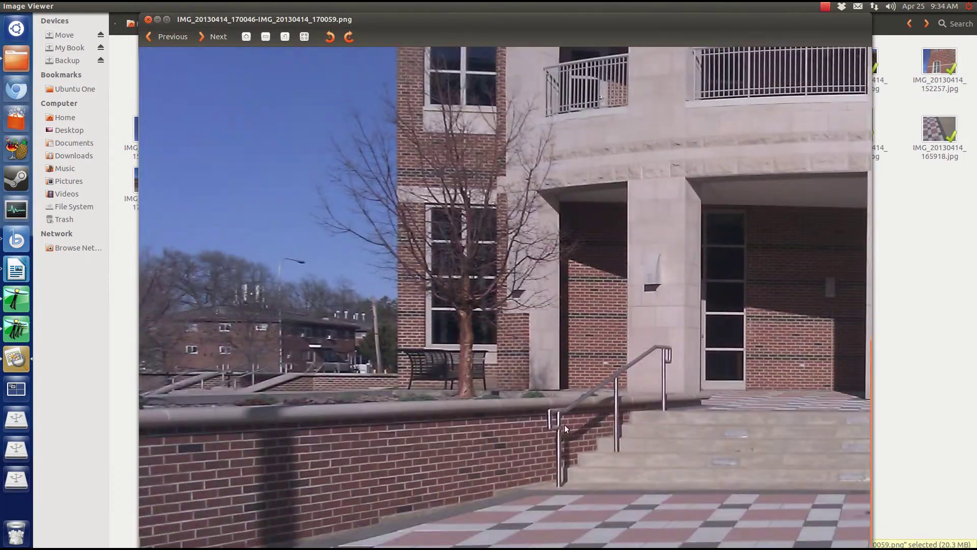
{"action": "scroll", "coordinate": [433, 349], "scroll_direction": "up", "scroll_amount": 4}
{"action": "scroll", "coordinate": [438, 348], "scroll_direction": "up", "scroll_amount": 2}
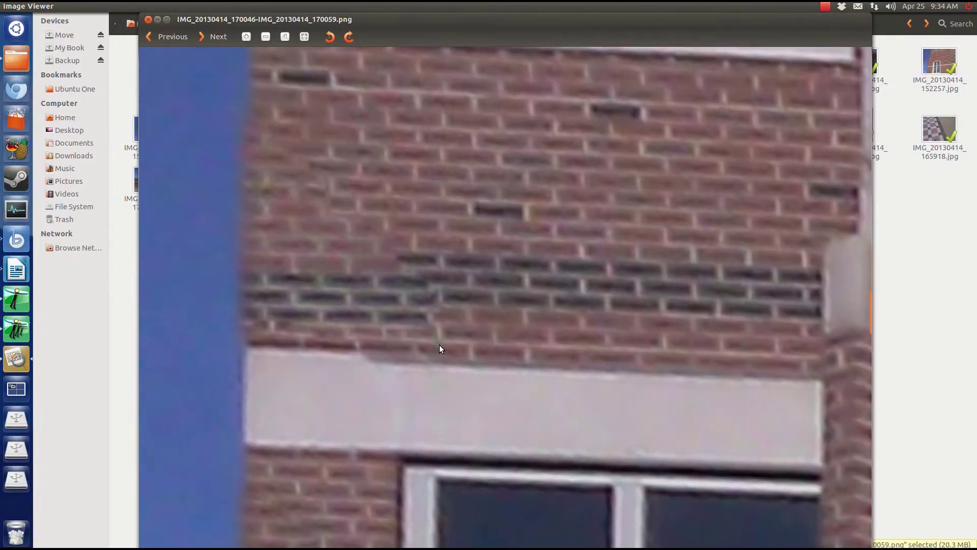
{"action": "scroll", "coordinate": [439, 348], "scroll_direction": "down", "scroll_amount": 3}
{"action": "scroll", "coordinate": [440, 348], "scroll_direction": "down", "scroll_amount": 3}
Step: Pan to the building entrance and steps, then close the image viewer
{"action": "left_click_drag", "start_coordinate": [629, 382], "coordinate": [433, 339]}
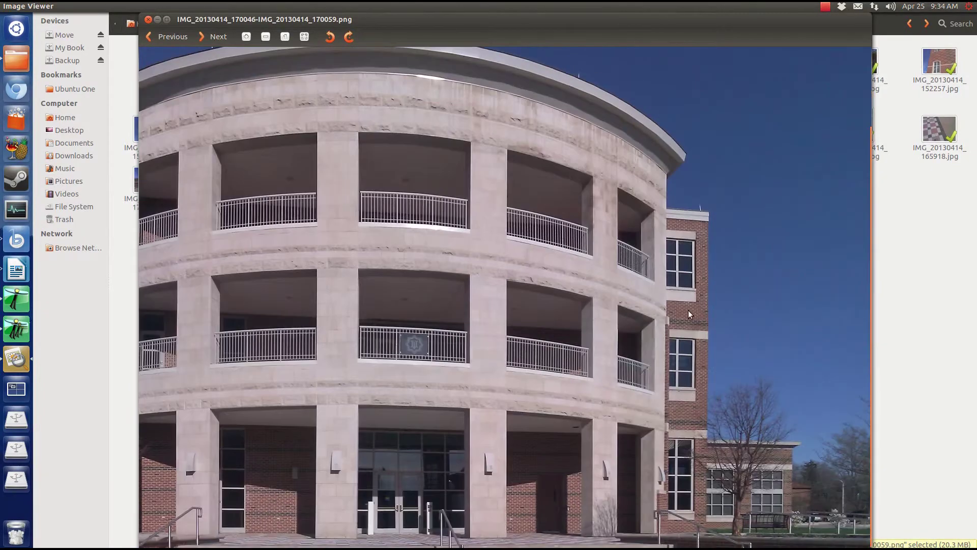
{"action": "scroll", "coordinate": [433, 339], "scroll_direction": "up", "scroll_amount": 3}
{"action": "left_click_drag", "start_coordinate": [589, 283], "coordinate": [418, 150]}
{"action": "scroll", "coordinate": [418, 150], "scroll_direction": "down", "scroll_amount": 3}
{"action": "left_click_drag", "start_coordinate": [345, 218], "coordinate": [508, 273]}
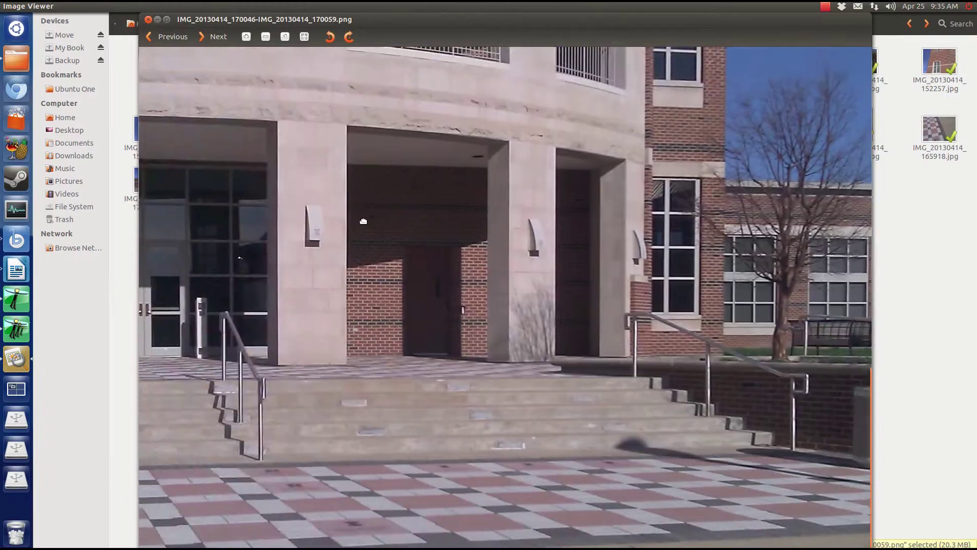
{"action": "scroll", "coordinate": [507, 273], "scroll_direction": "up", "scroll_amount": 5}
{"action": "scroll", "coordinate": [377, 173], "scroll_direction": "down", "scroll_amount": 2}
{"action": "key", "text": "Escape"}
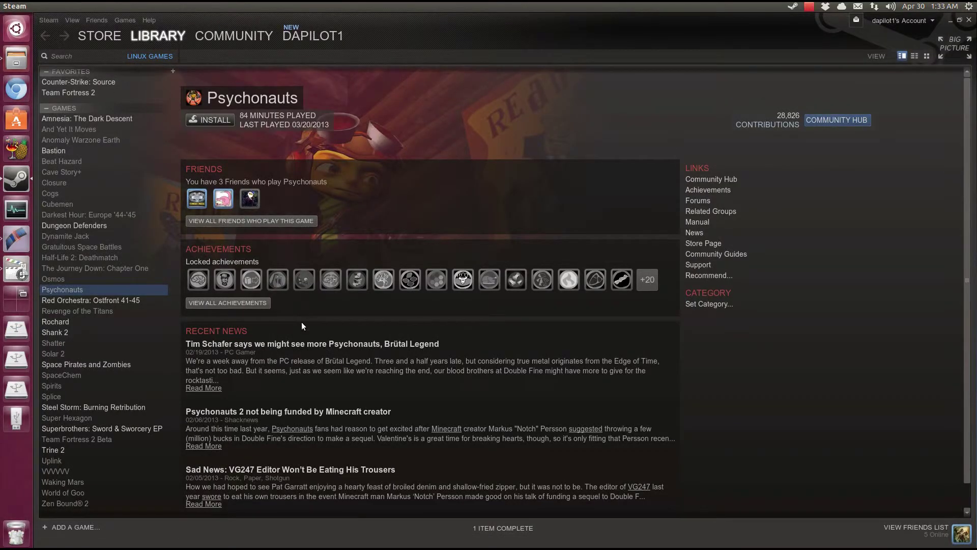
Step: Browse Counter-Strike: Source and Team Fortress 2, then filter the library to All Games and back to Linux Games
{"action": "left_click", "coordinate": [104, 82]}
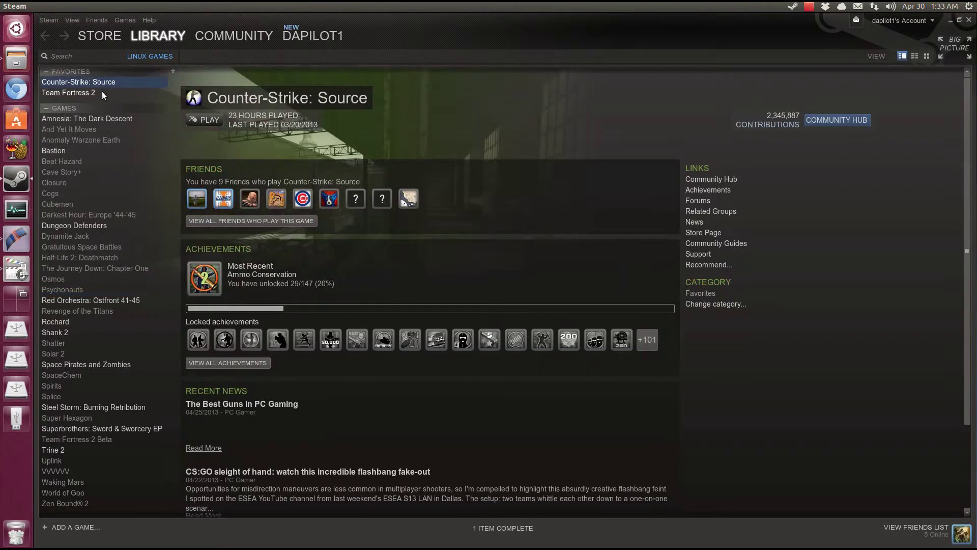
{"action": "left_click", "coordinate": [102, 92]}
{"action": "left_click", "coordinate": [144, 57]}
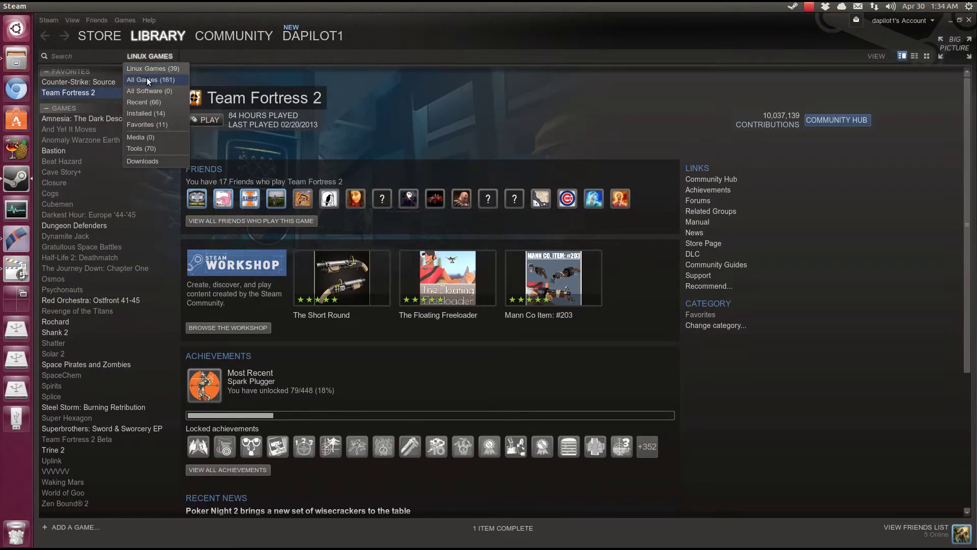
{"action": "left_click", "coordinate": [147, 78]}
{"action": "left_click_drag", "start_coordinate": [177, 102], "coordinate": [191, 17]}
{"action": "left_click", "coordinate": [154, 56]}
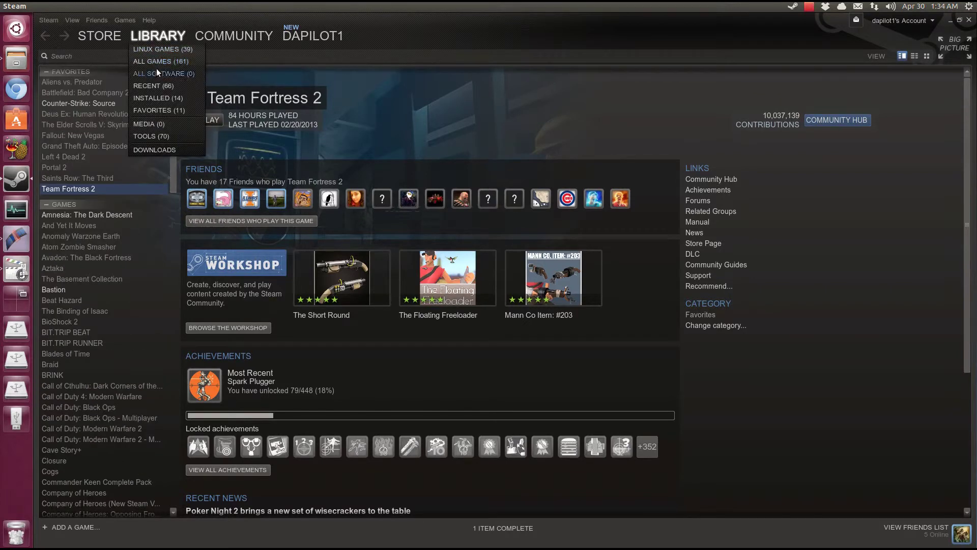
{"action": "left_click", "coordinate": [162, 49]}
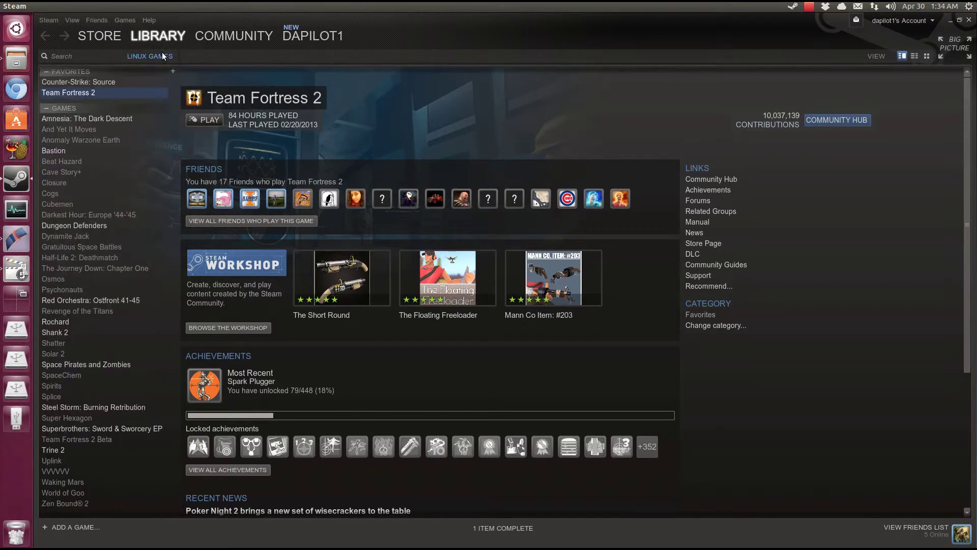
Step: Open the Half-Life 2: Deathmatch page, then switch workspace to Kdenlive and dismiss the error notice
{"action": "left_click", "coordinate": [105, 257]}
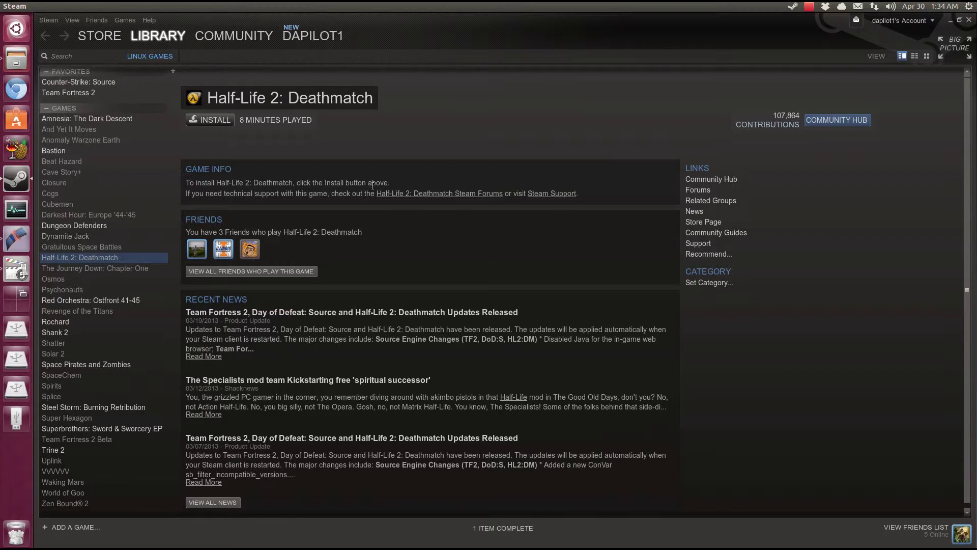
{"action": "key", "text": "ctrl+alt+Left"}
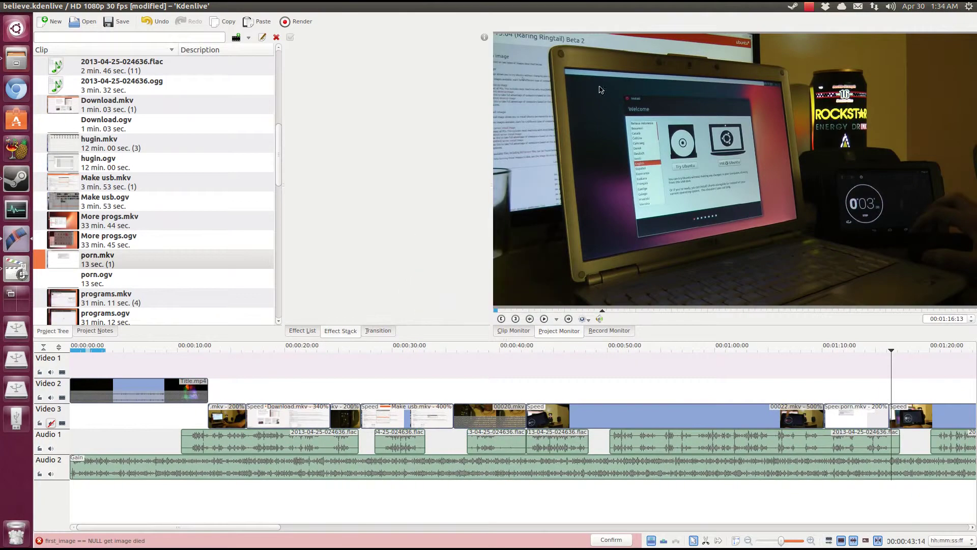
{"action": "left_click", "coordinate": [611, 541]}
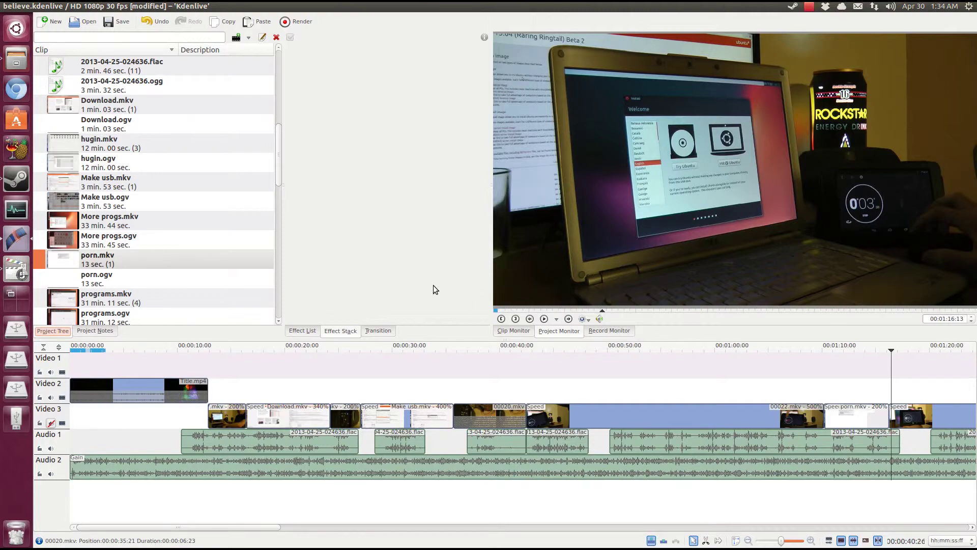